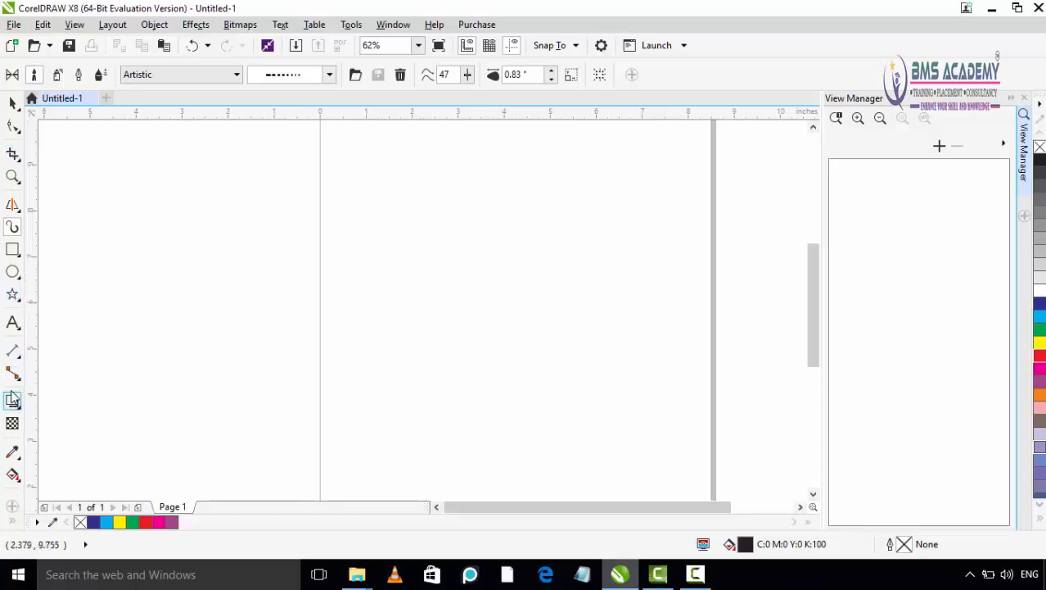
Draw three touching ellipses in a row, the first about 1.2 inches tall and the other two about 0.7 inches wide.
click(13, 275)
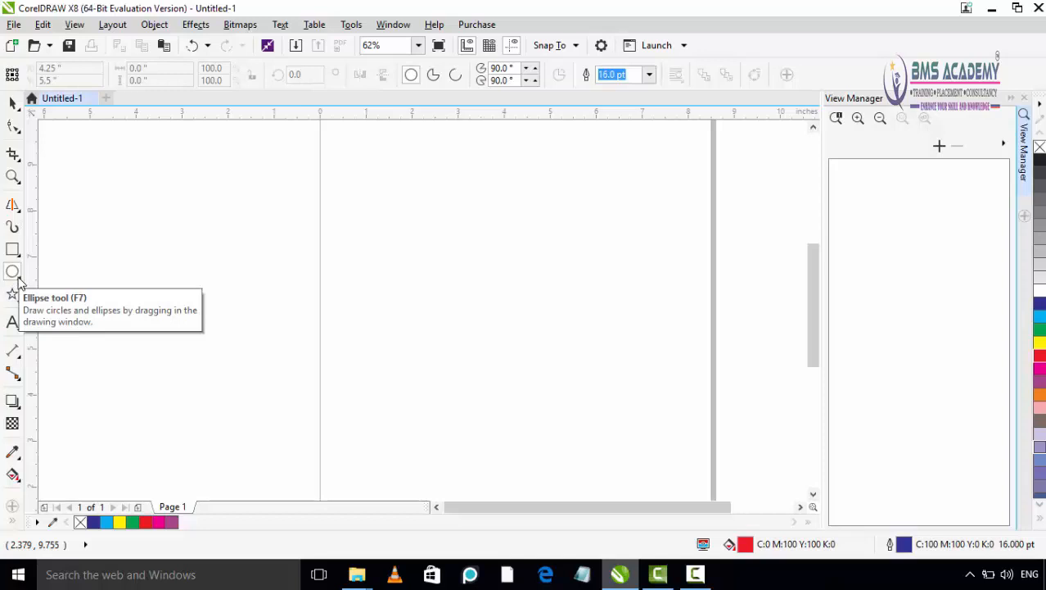
click(18, 279)
click(51, 273)
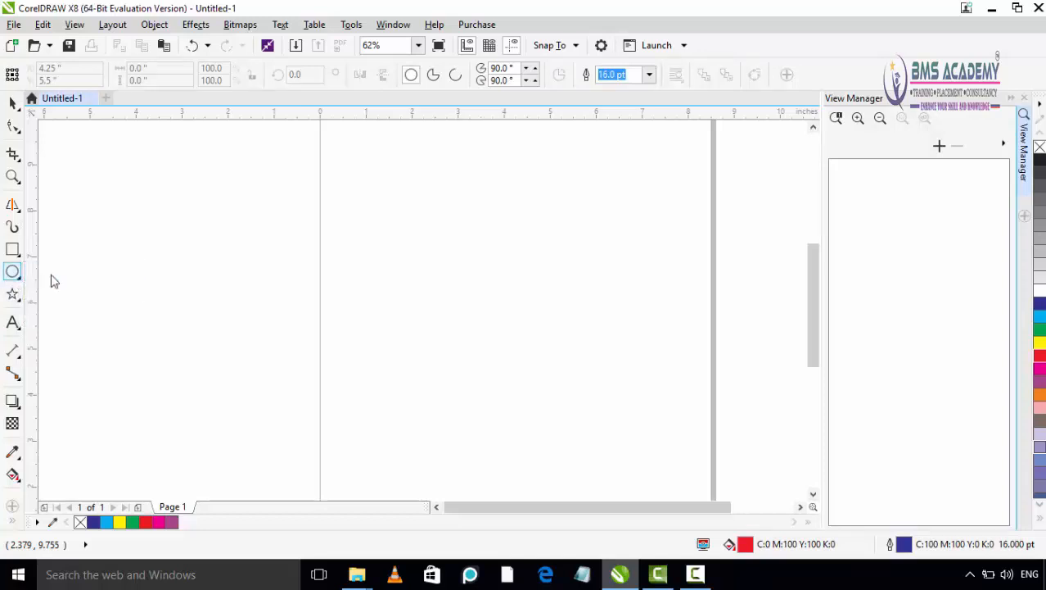
drag(381, 303, 432, 356)
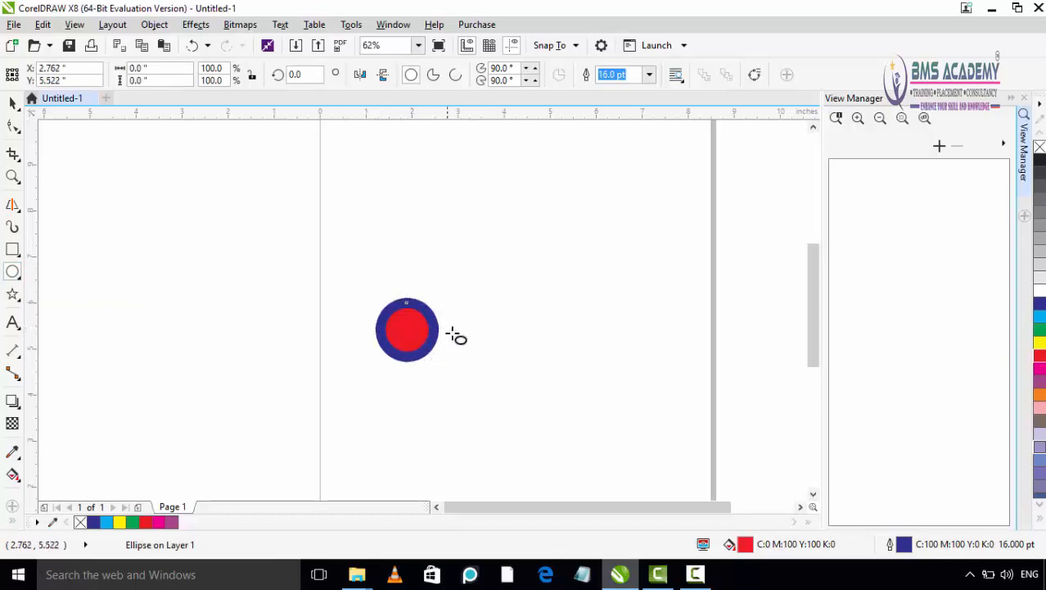
mouse_move(444, 322)
mouse_down()
mouse_move(485, 362)
mouse_move(455, 329)
mouse_up()
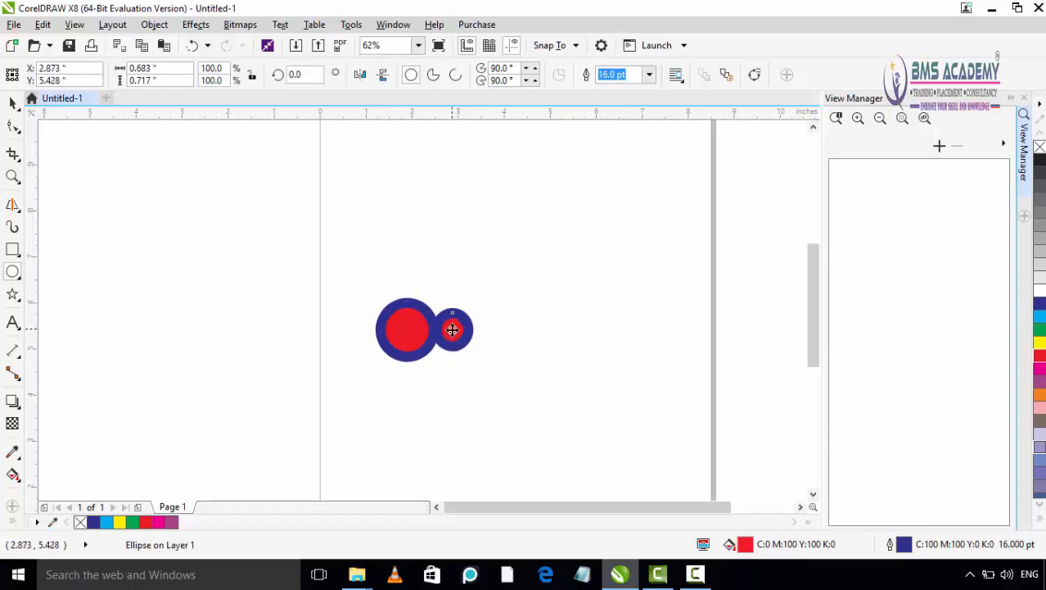
click(508, 329)
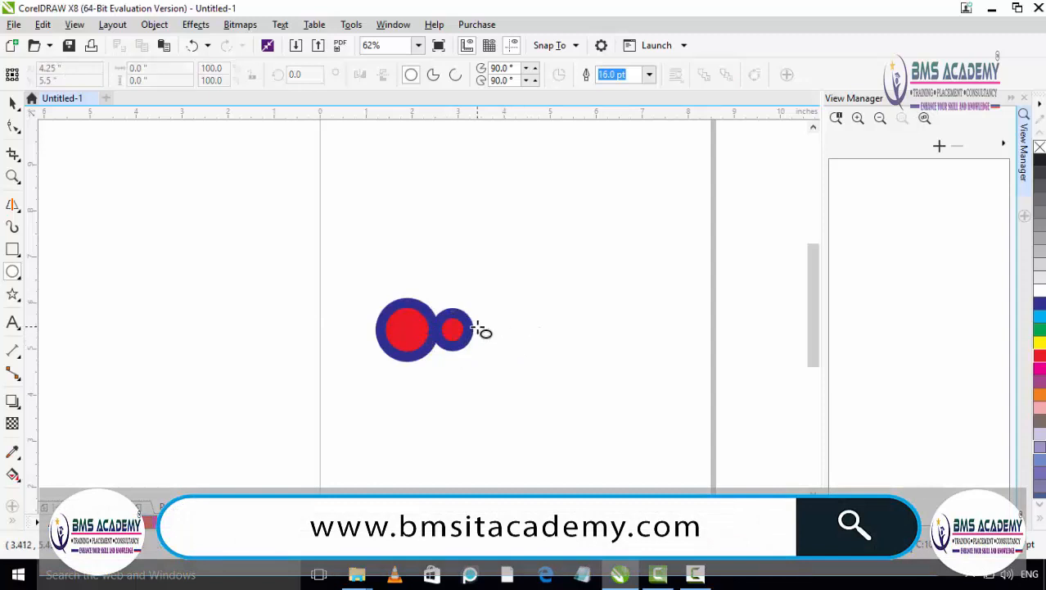
mouse_move(469, 327)
mouse_down()
mouse_move(502, 360)
mouse_move(486, 330)
mouse_up()
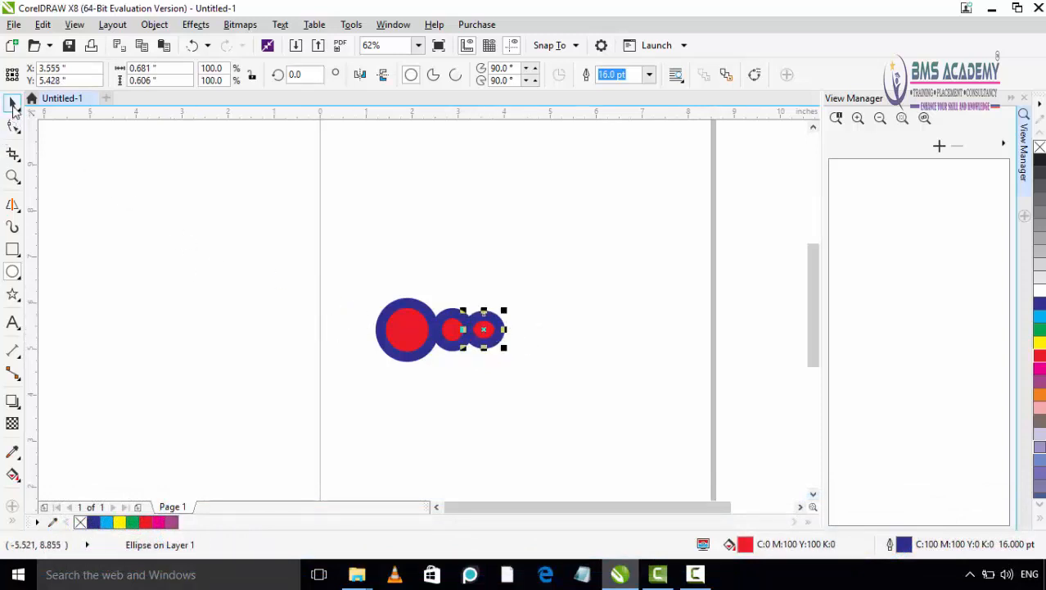
Save the three ellipses together as a custom artistic media brushstroke named CIRCLE.
click(13, 105)
click(330, 286)
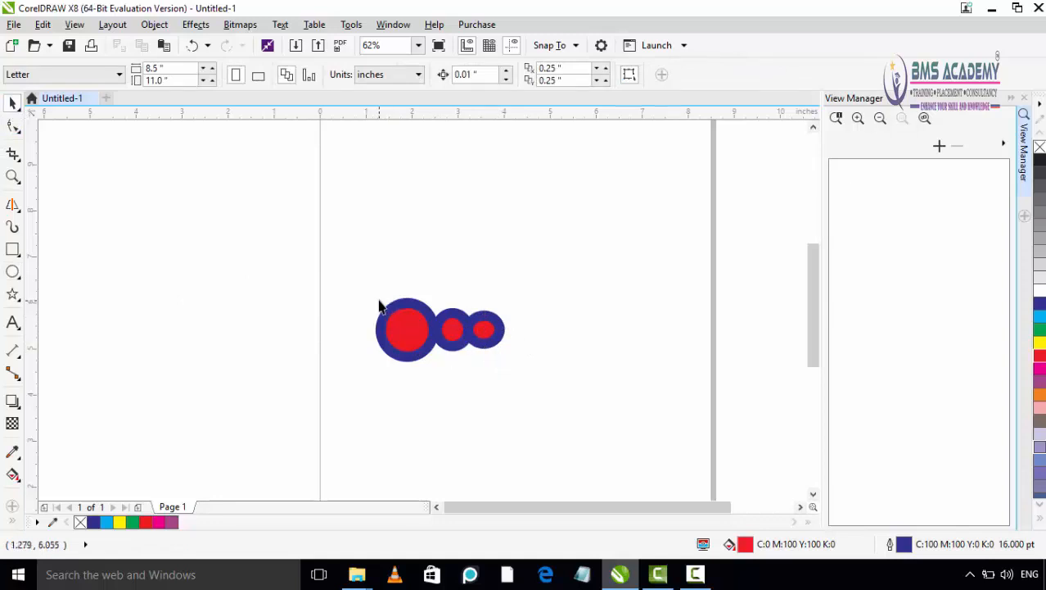
drag(380, 364, 547, 373)
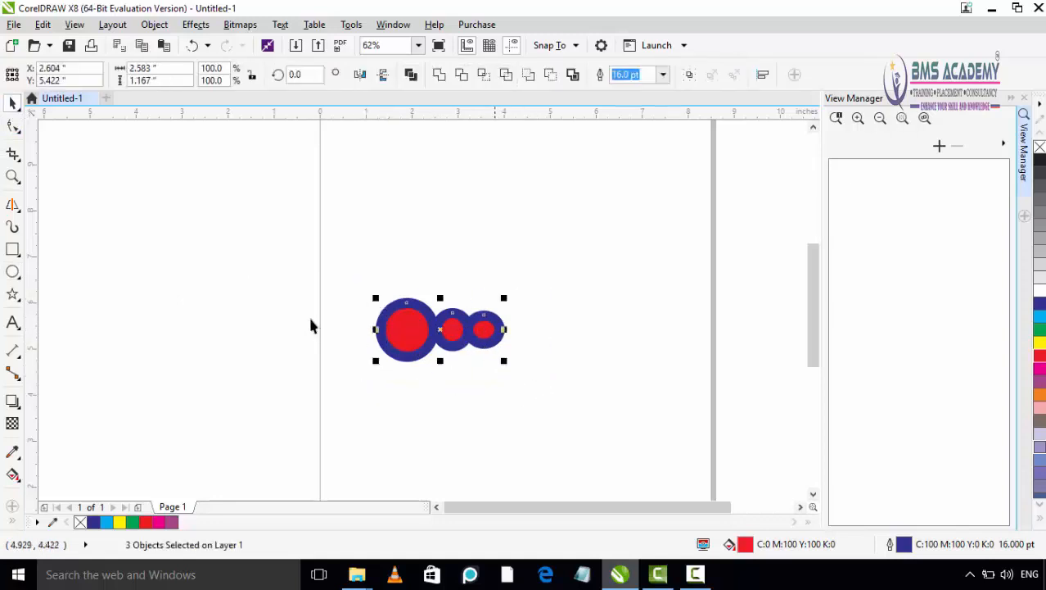
click(13, 229)
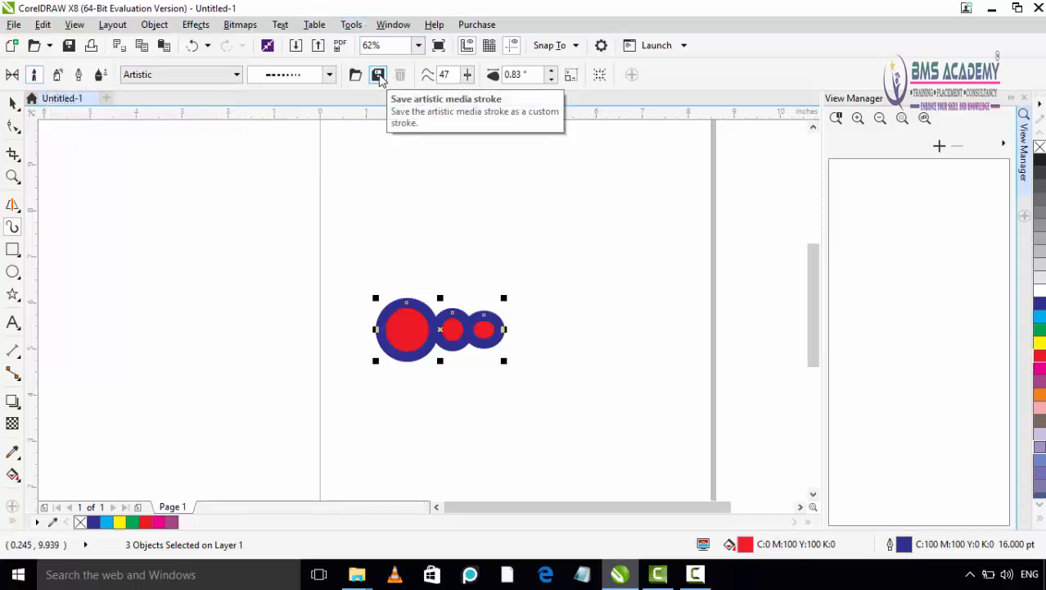
click(205, 76)
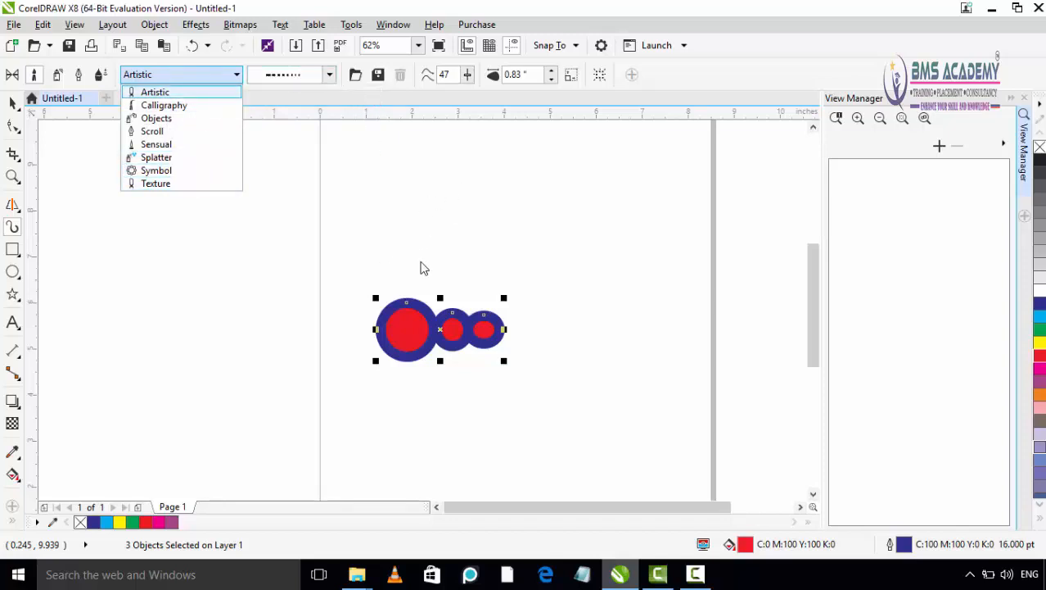
click(376, 79)
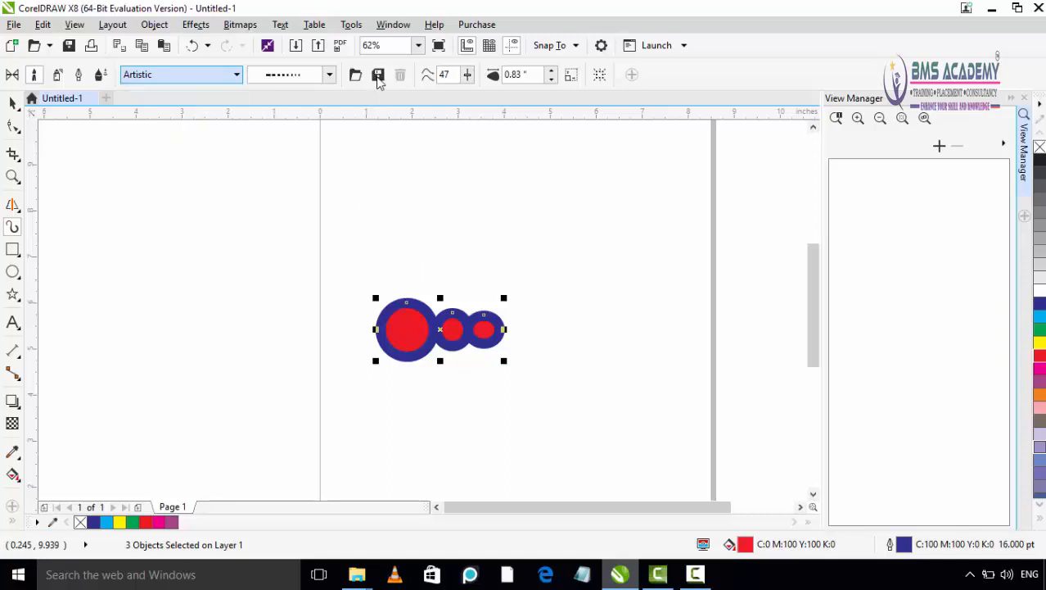
click(378, 79)
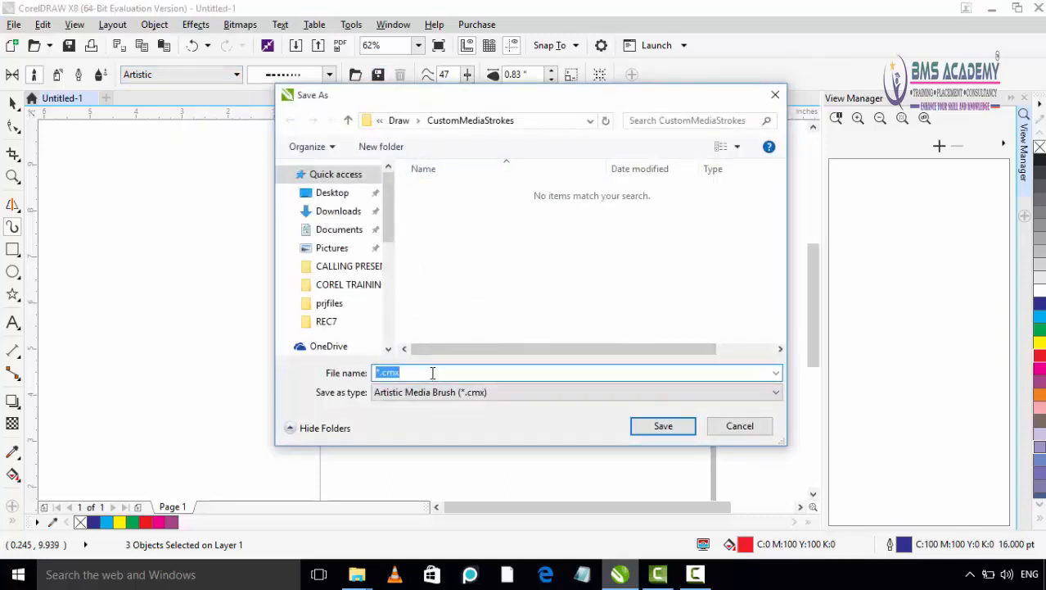
text(CIRCLE)
click(644, 433)
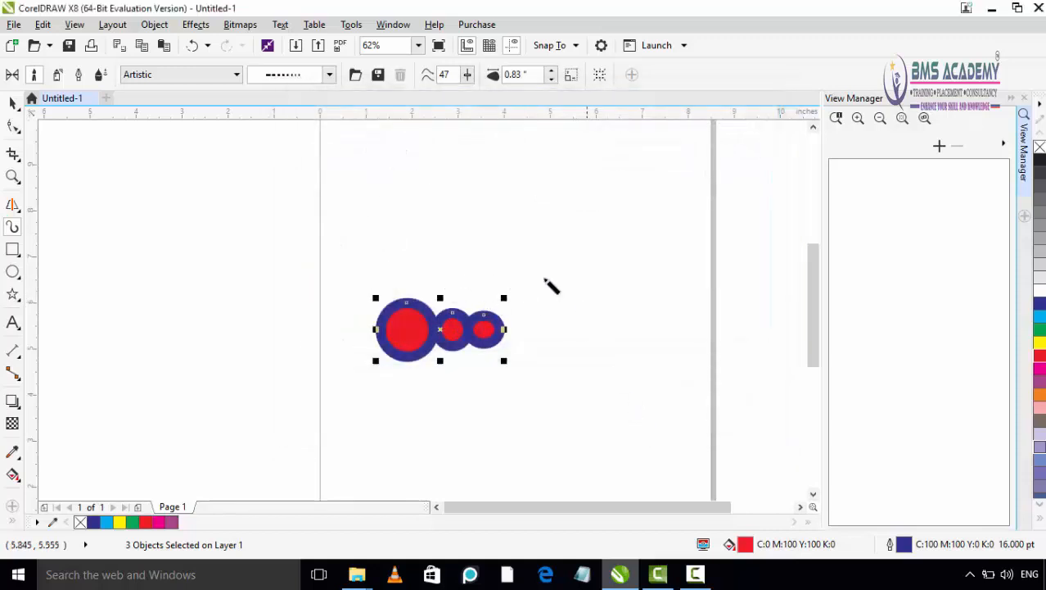
Paint two wavy strokes, one above and one below the ellipses, with the saved custom circle brushstroke.
click(367, 231)
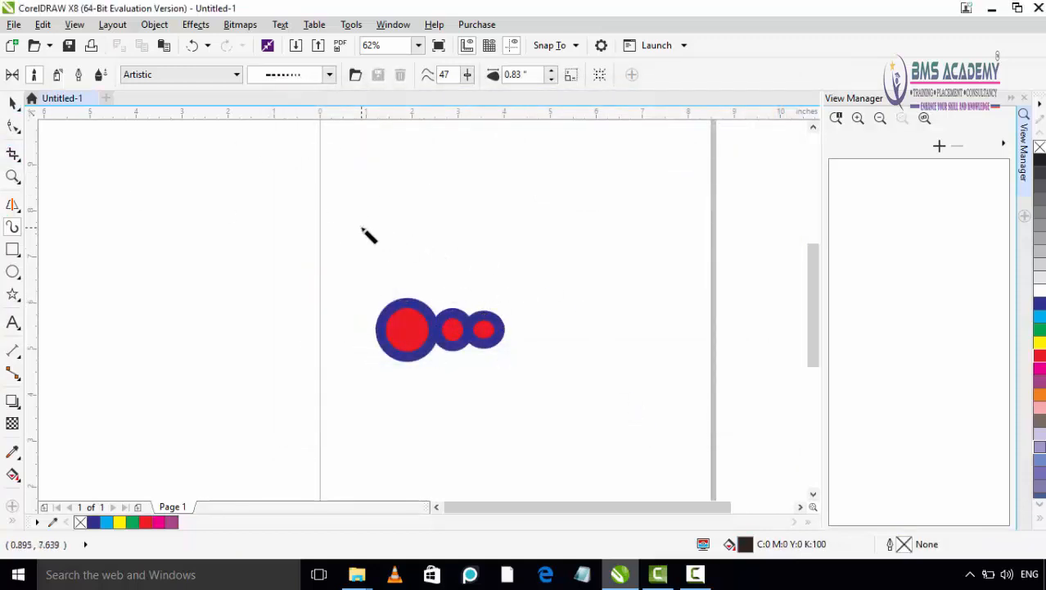
click(202, 75)
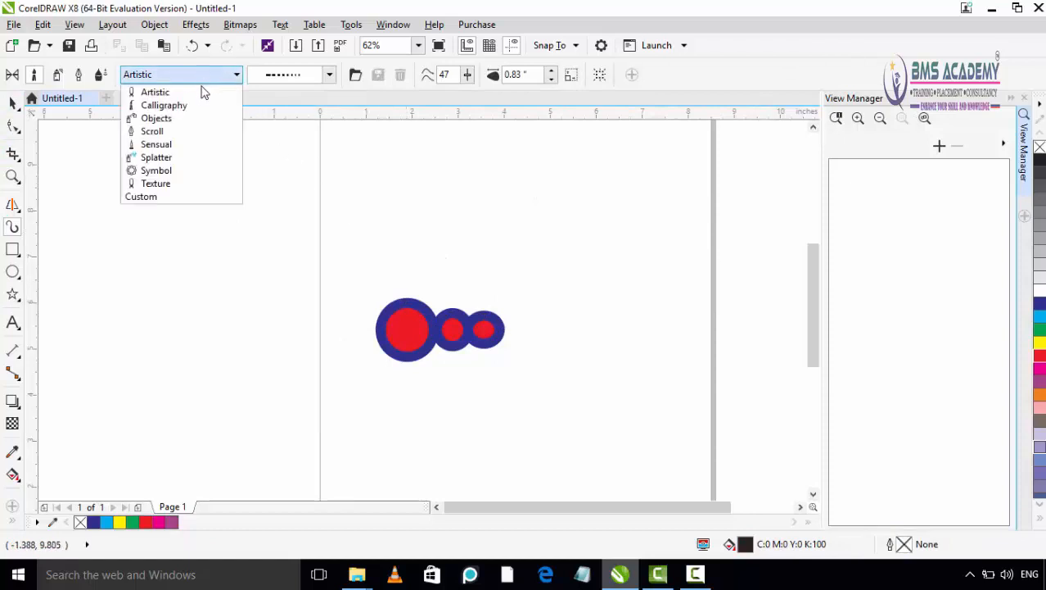
click(187, 197)
click(329, 75)
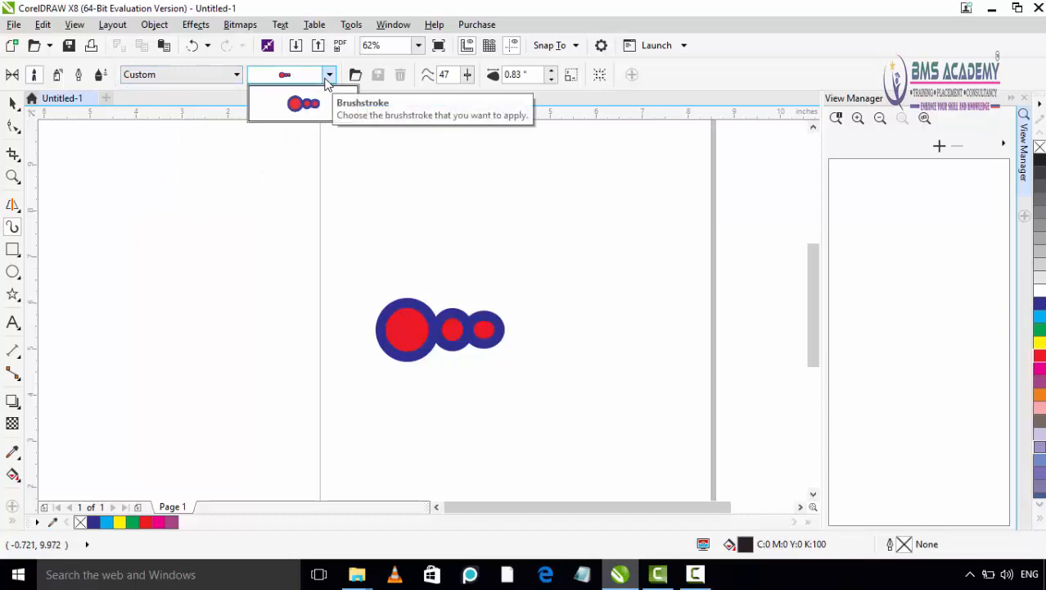
click(301, 106)
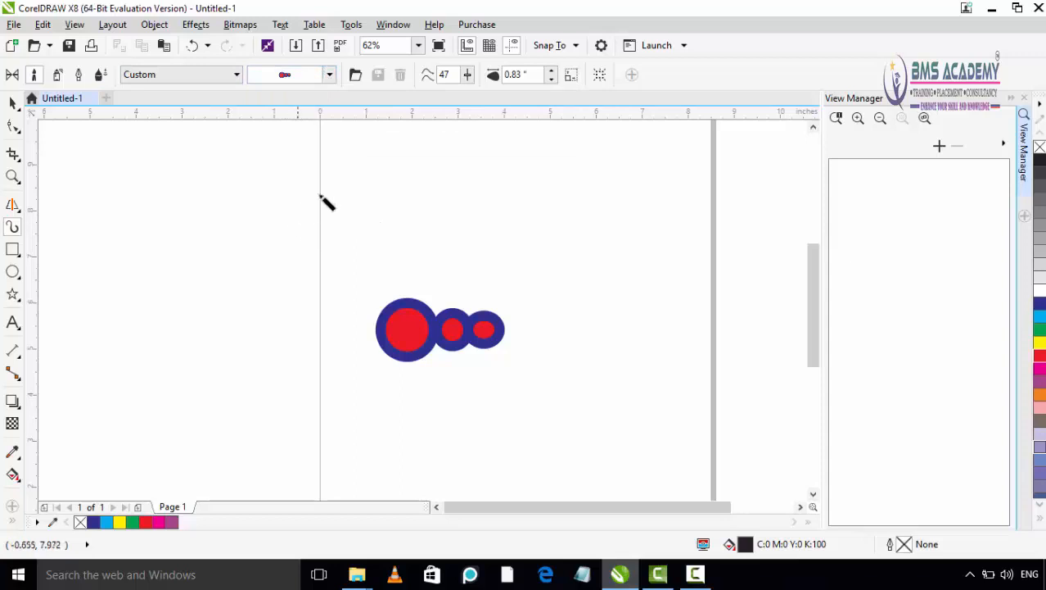
mouse_move(316, 196)
mouse_down()
mouse_move(433, 216)
mouse_move(594, 215)
mouse_up()
mouse_move(229, 433)
mouse_down()
mouse_move(270, 417)
mouse_move(702, 468)
mouse_move(765, 442)
mouse_up()
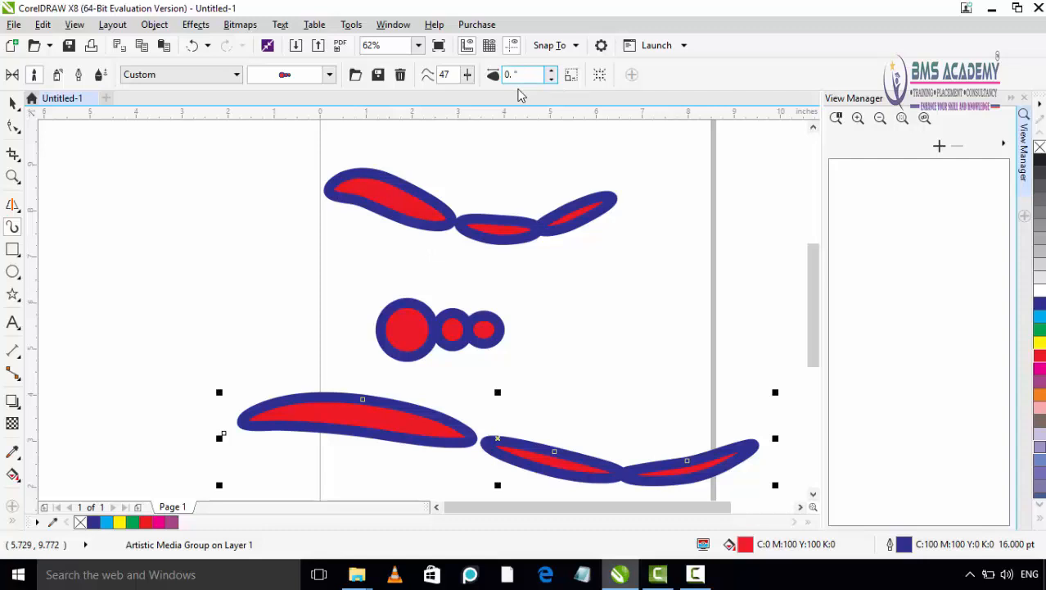
Set the lower brushstroke's width to 0.2 inches and paint another long stroke just above the ellipses.
click(565, 145)
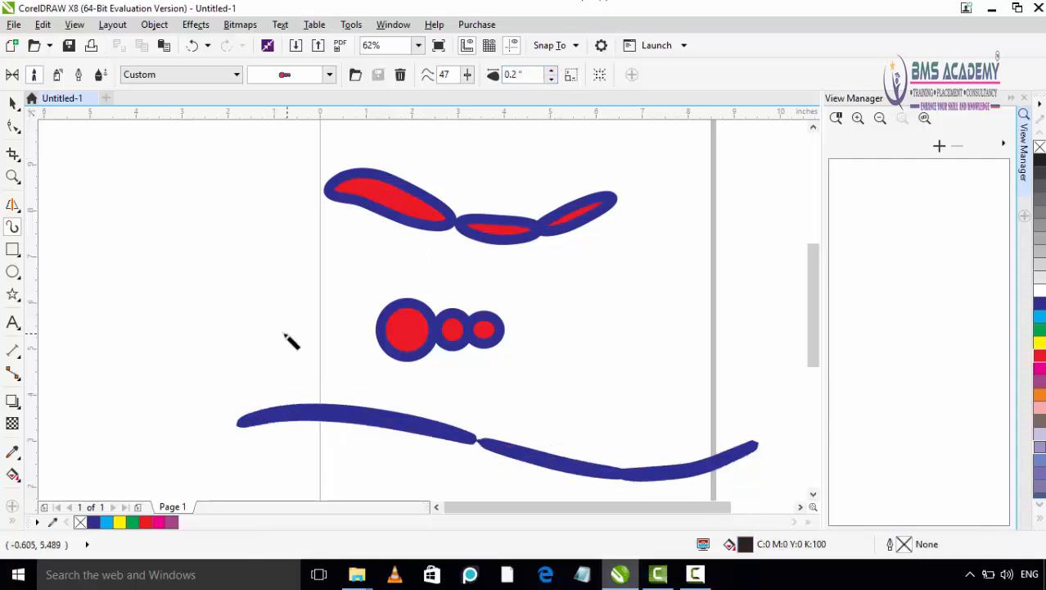
mouse_move(210, 316)
mouse_down()
mouse_move(511, 300)
mouse_move(728, 351)
mouse_up()
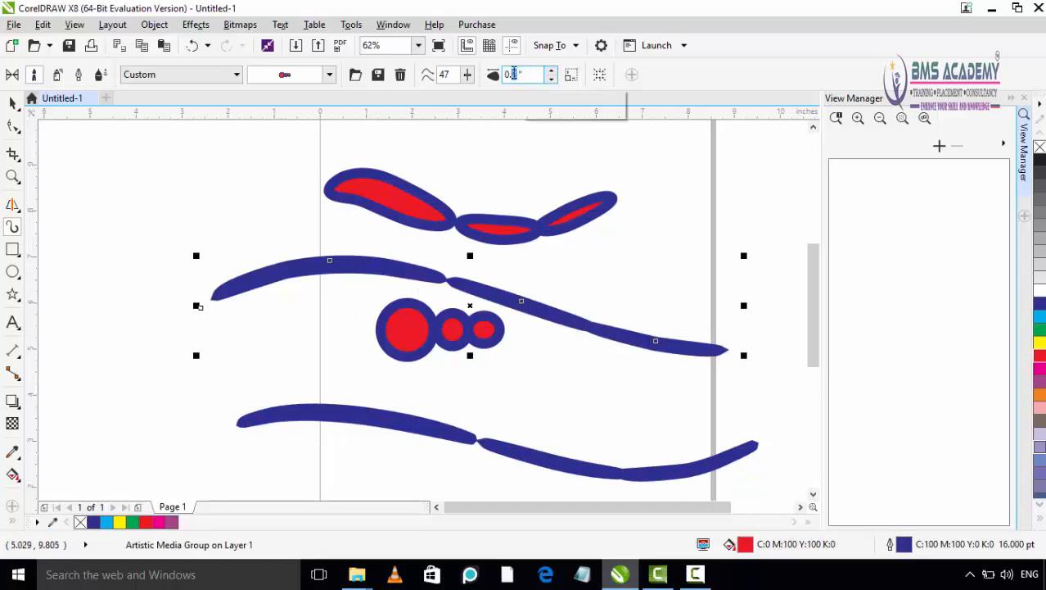
Set the stroke width of the newest brushstroke to 3 inches.
drag(516, 74, 506, 74)
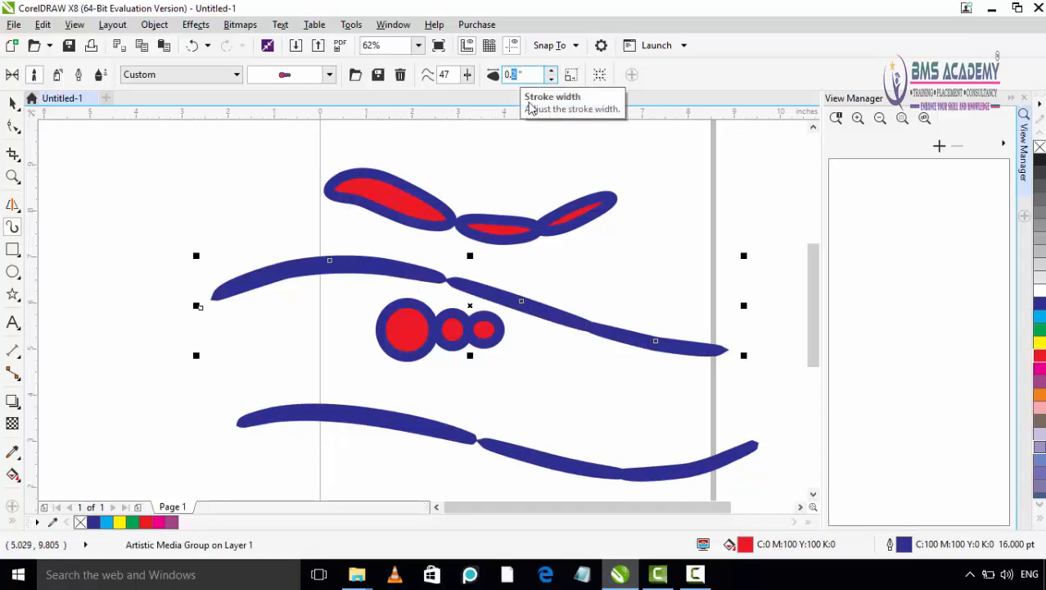
key(shift+Home)
text(3)
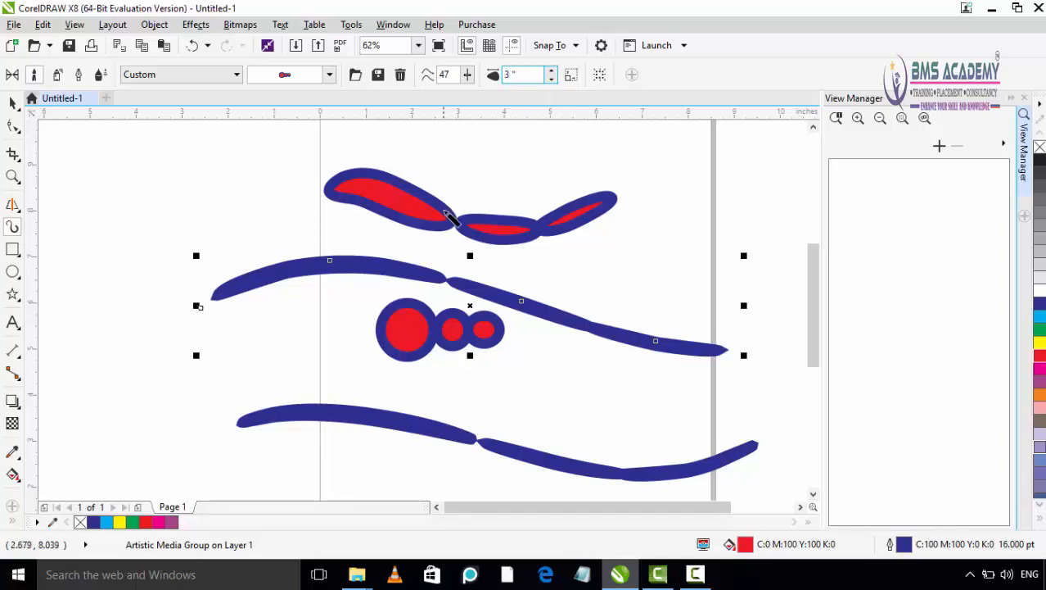
key(Return)
scroll(397, 318, down, 4)
scroll(413, 326, up, 2)
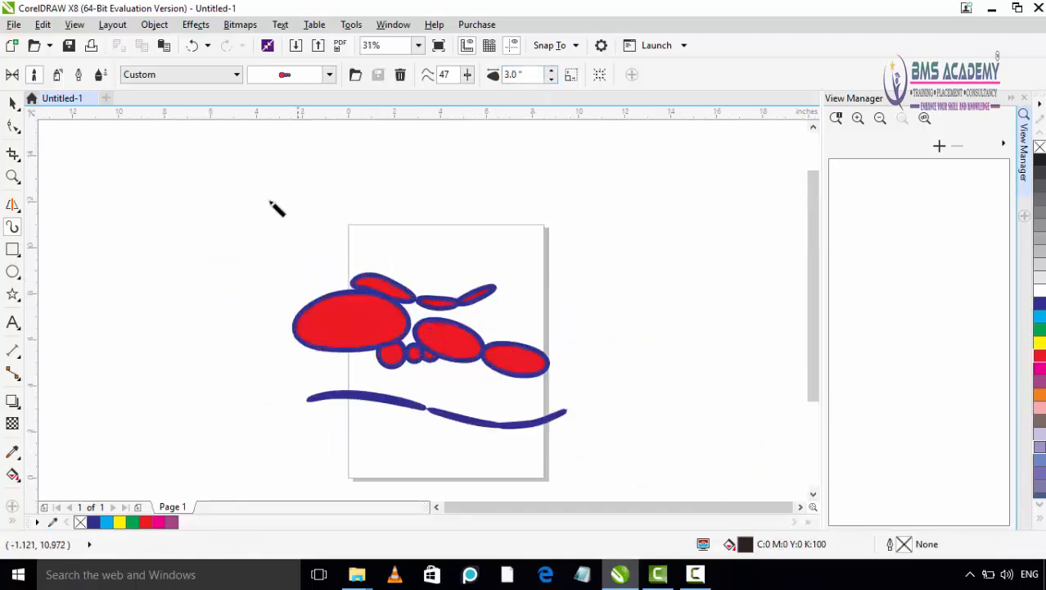
Paint several long strokes above and across the page with the 3-inch-wide custom brush.
mouse_move(267, 198)
mouse_down()
mouse_move(392, 162)
mouse_move(616, 205)
mouse_up()
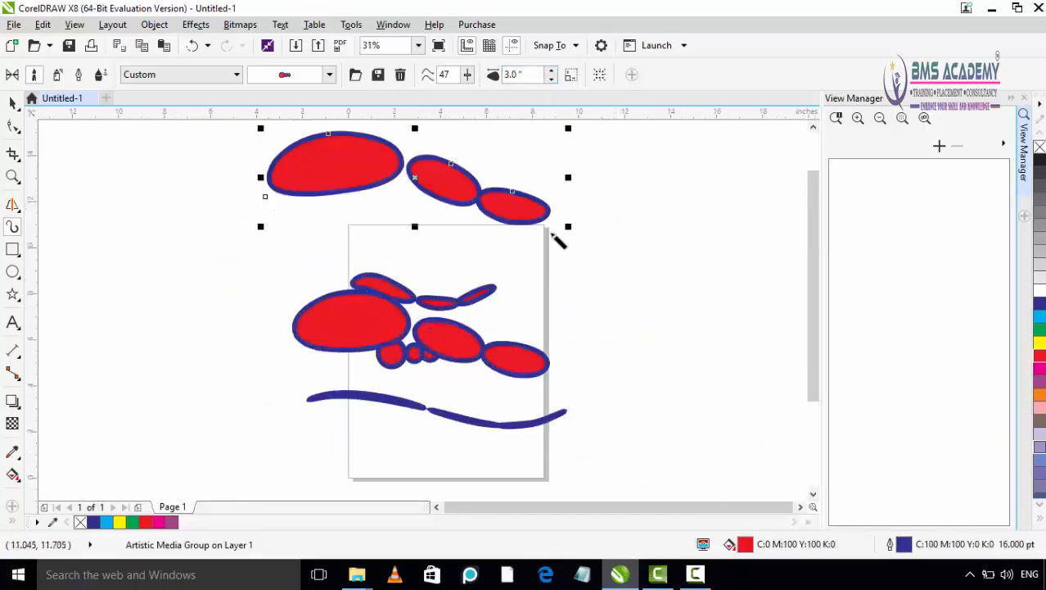
drag(119, 305, 643, 299)
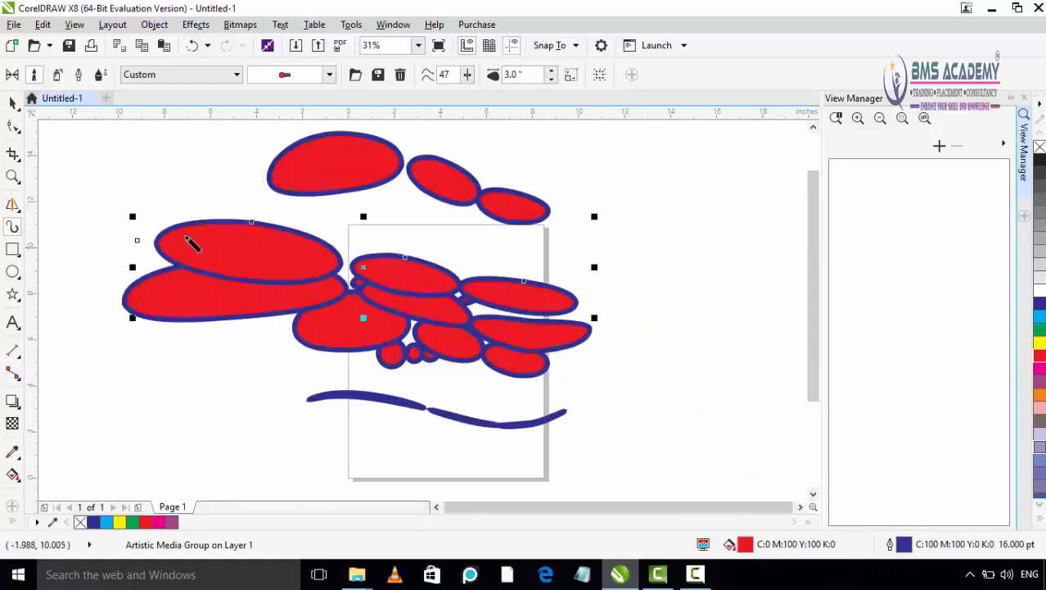
drag(192, 238, 616, 282)
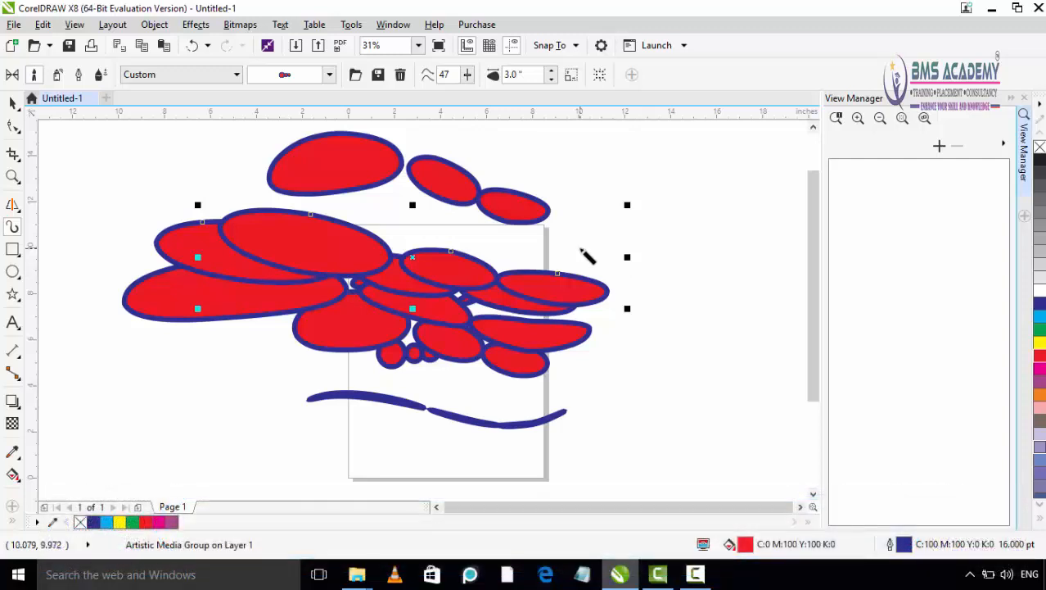
Delete all ellipses and brushstrokes from the drawing.
scroll(686, 328, left, 1)
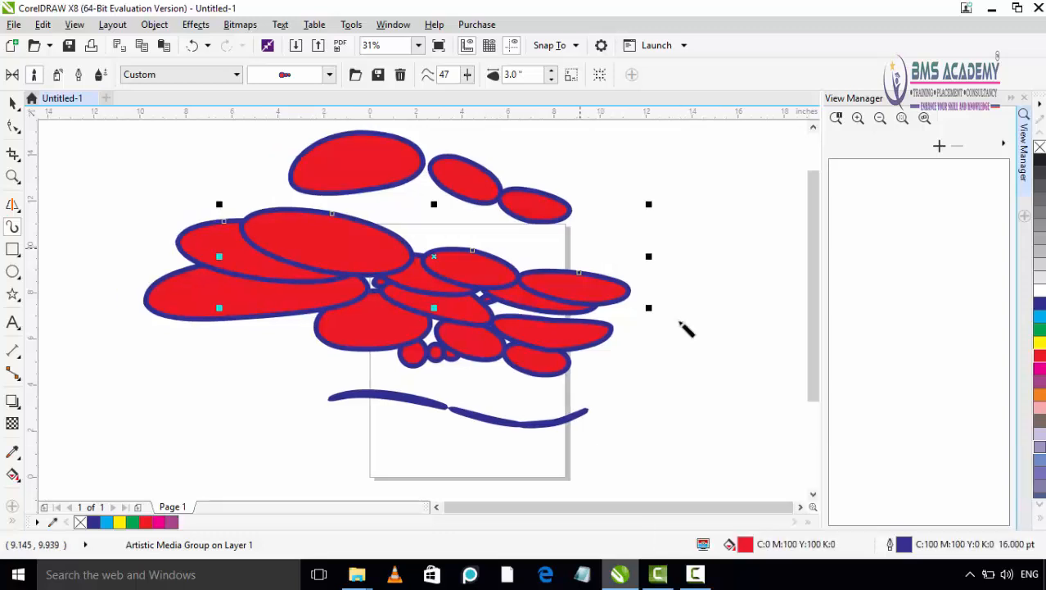
key(ctrl+a)
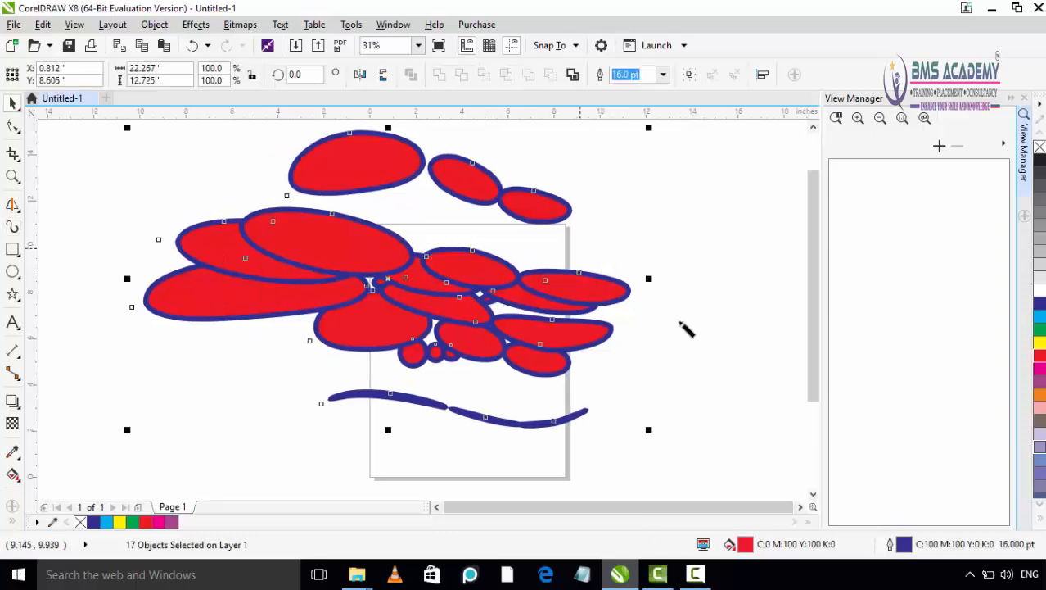
key(Delete)
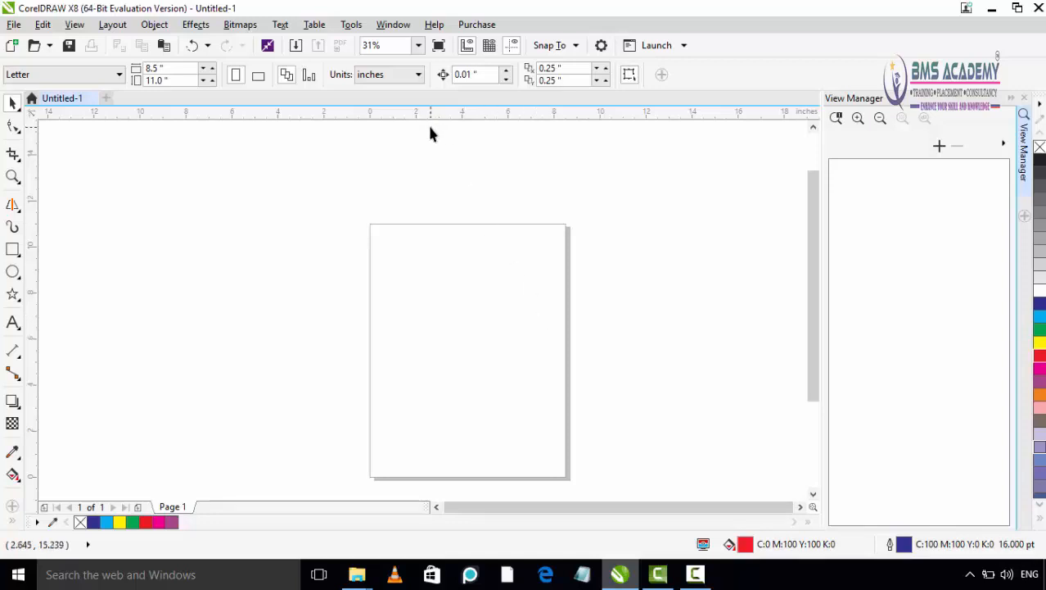
Draw a five-pointed star about 1.4 inches wide and a nine-pointed complex star about 1.6 inches wide beside it.
click(13, 295)
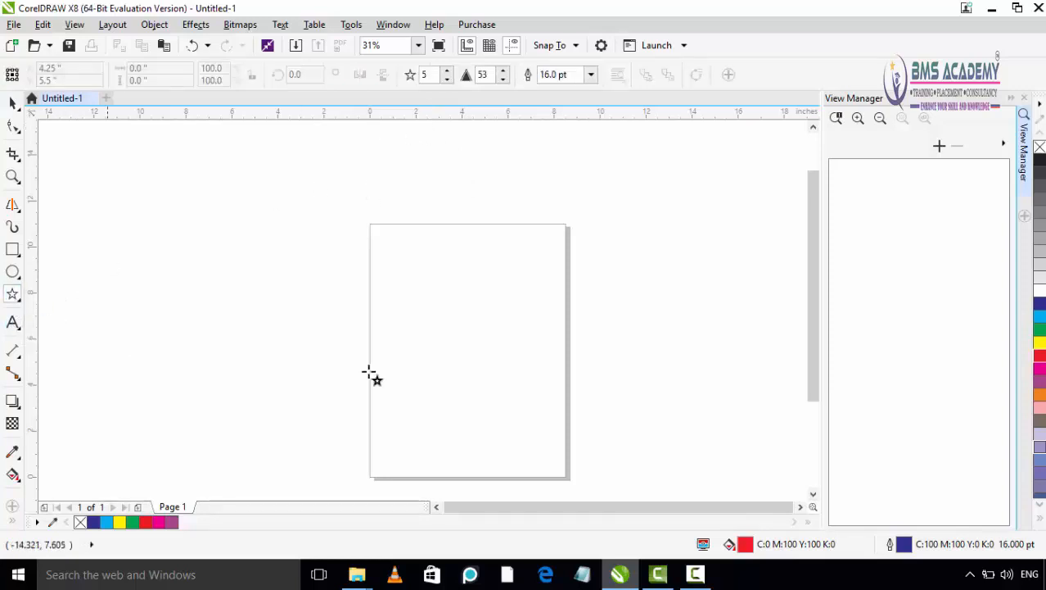
drag(379, 305, 423, 344)
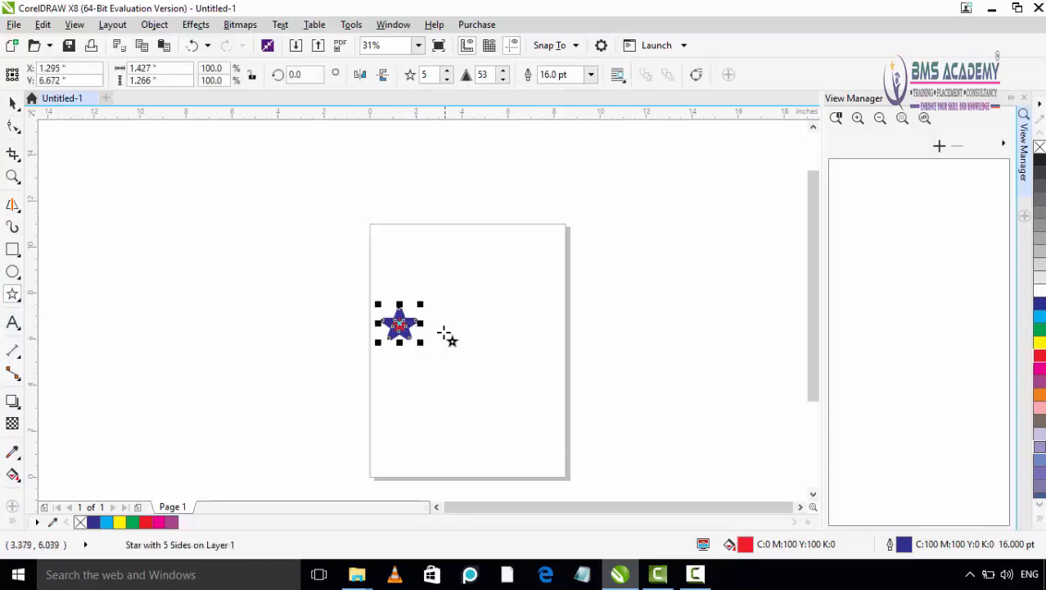
click(13, 298)
click(82, 331)
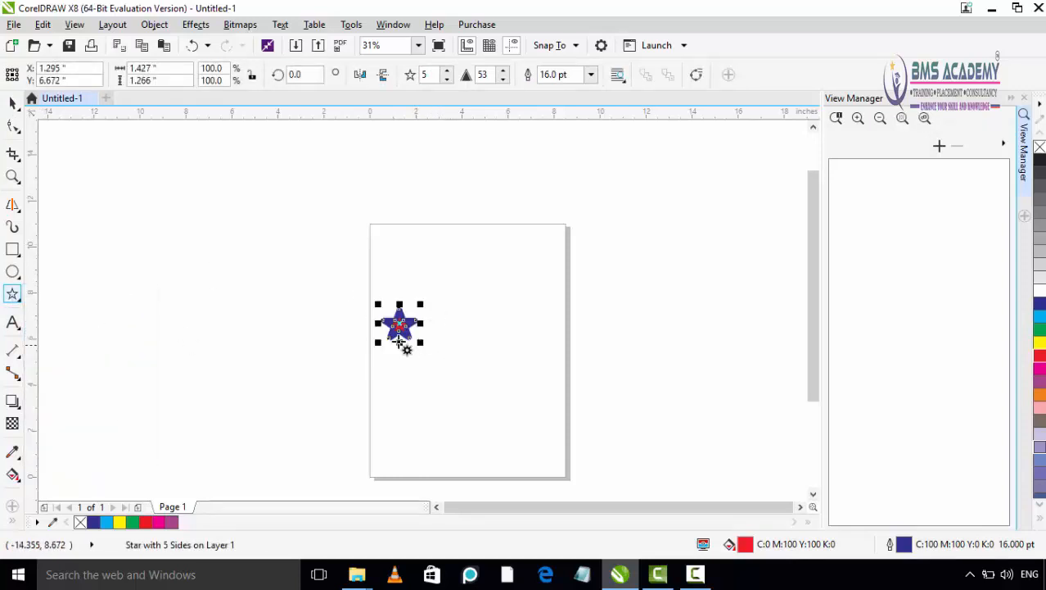
mouse_move(428, 316)
mouse_down()
mouse_move(474, 355)
mouse_move(435, 322)
mouse_up()
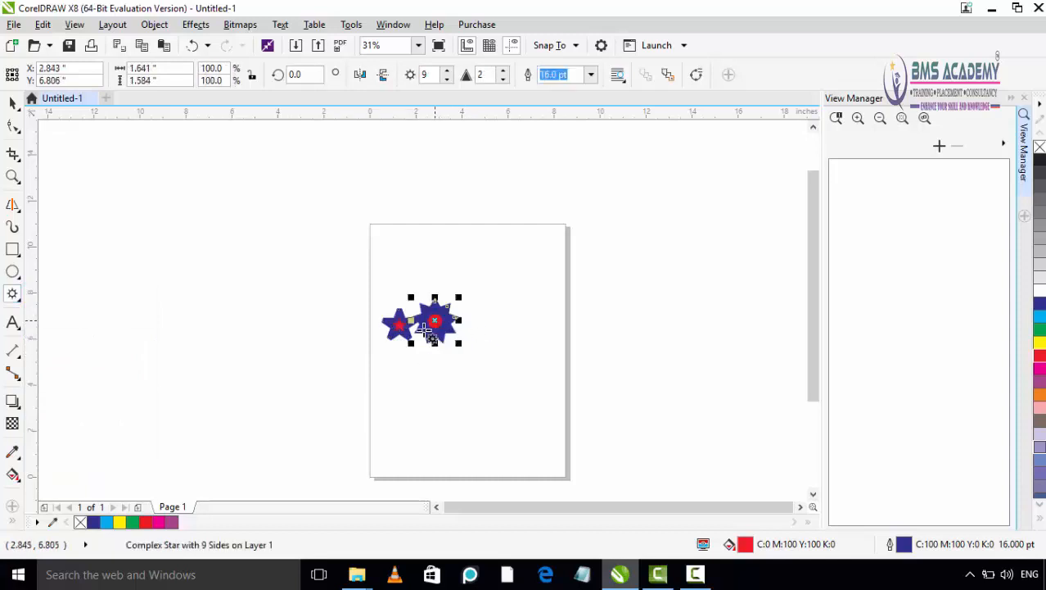
Draw a spiral with four revolutions beside the complex star and an arrow shape about 1.8 by 1.2 inches beside the spiral.
click(12, 293)
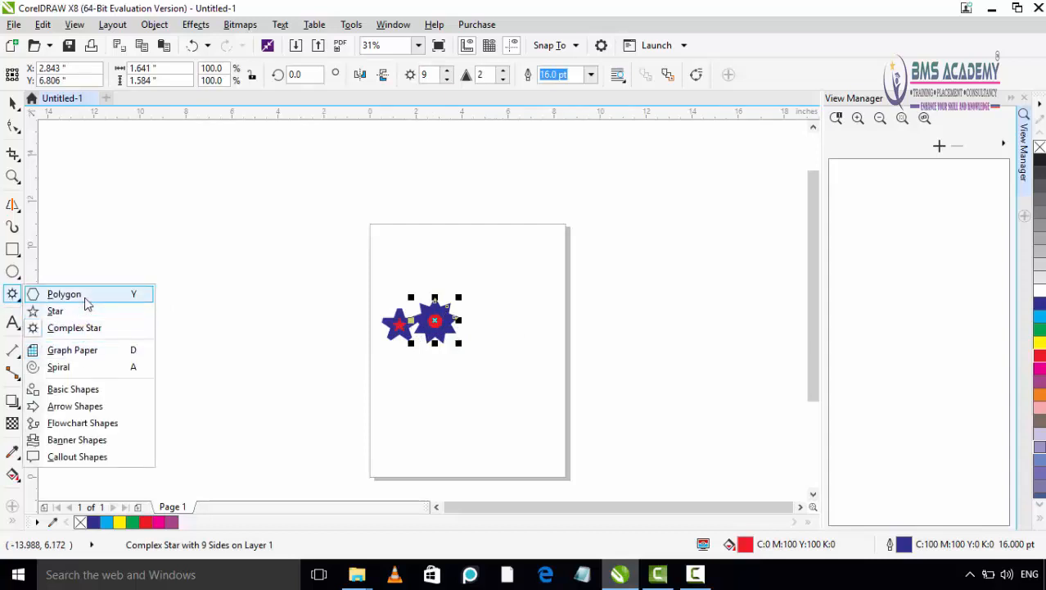
click(83, 367)
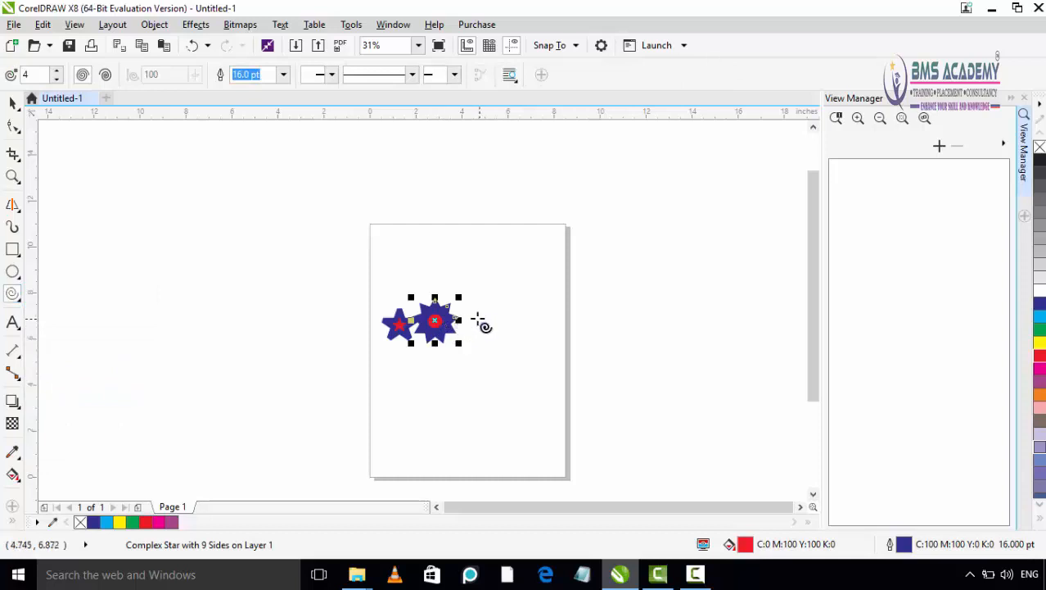
mouse_move(483, 325)
mouse_down()
mouse_move(518, 362)
mouse_move(478, 323)
mouse_up()
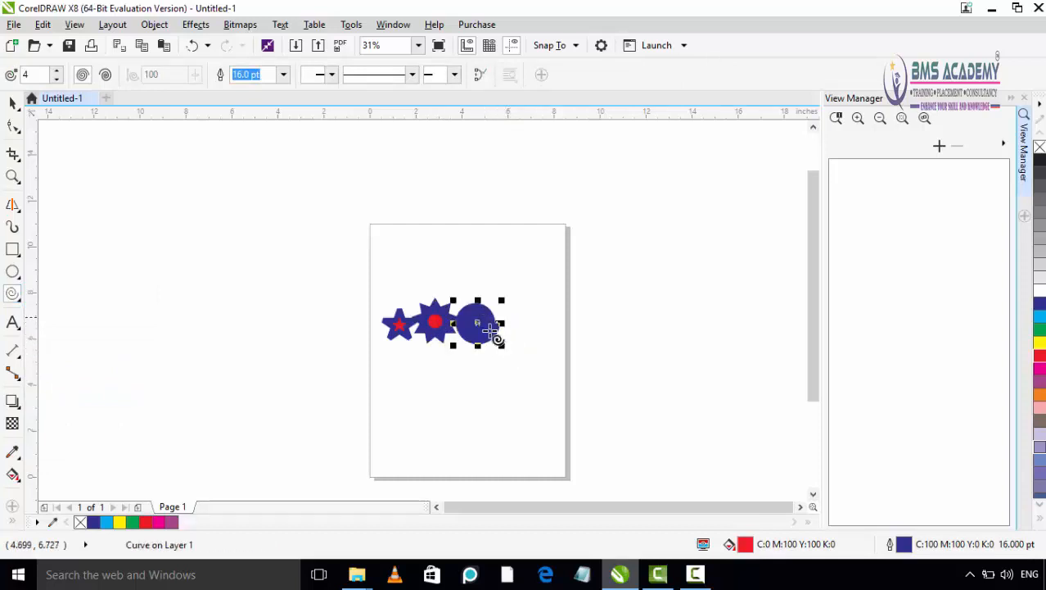
click(18, 299)
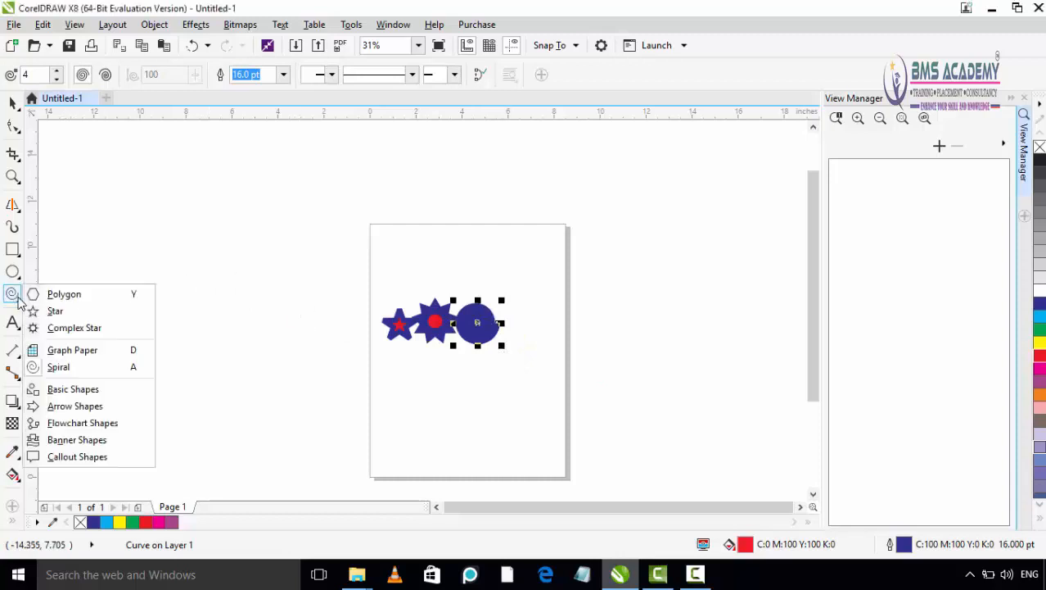
click(128, 407)
mouse_move(506, 311)
mouse_down()
mouse_move(553, 338)
mouse_move(517, 319)
mouse_up()
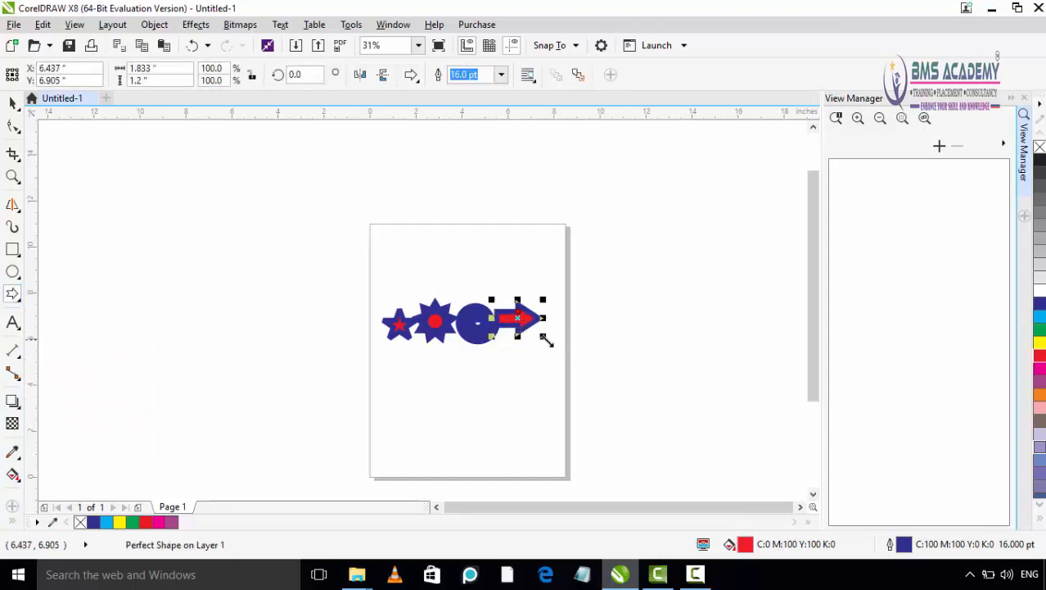
Select the two stars, the spiral and the arrow, open the Artistic Media docker and activate the Artistic Media tool.
click(12, 103)
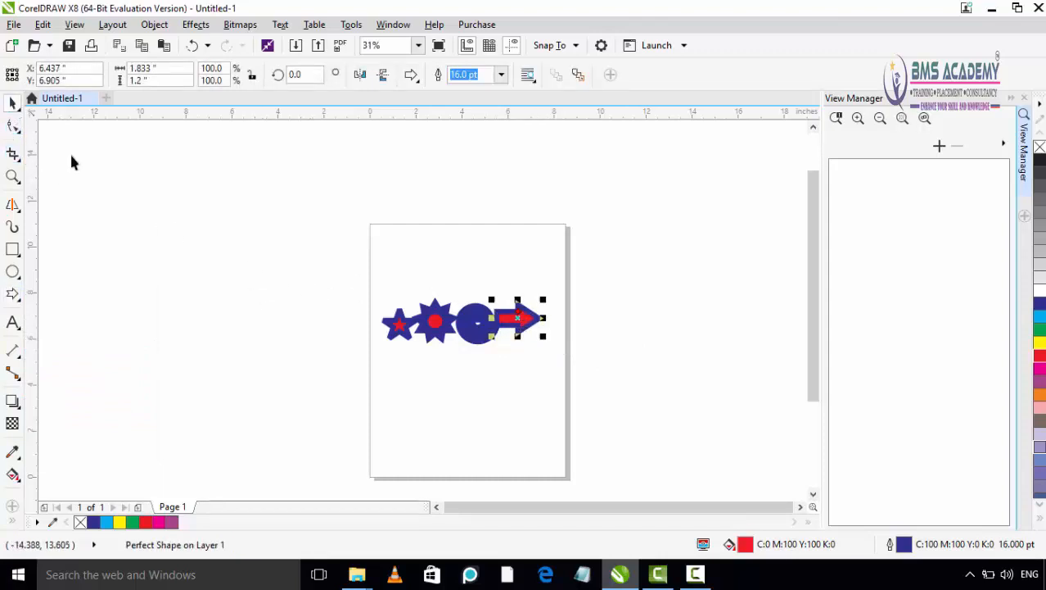
drag(304, 234, 583, 365)
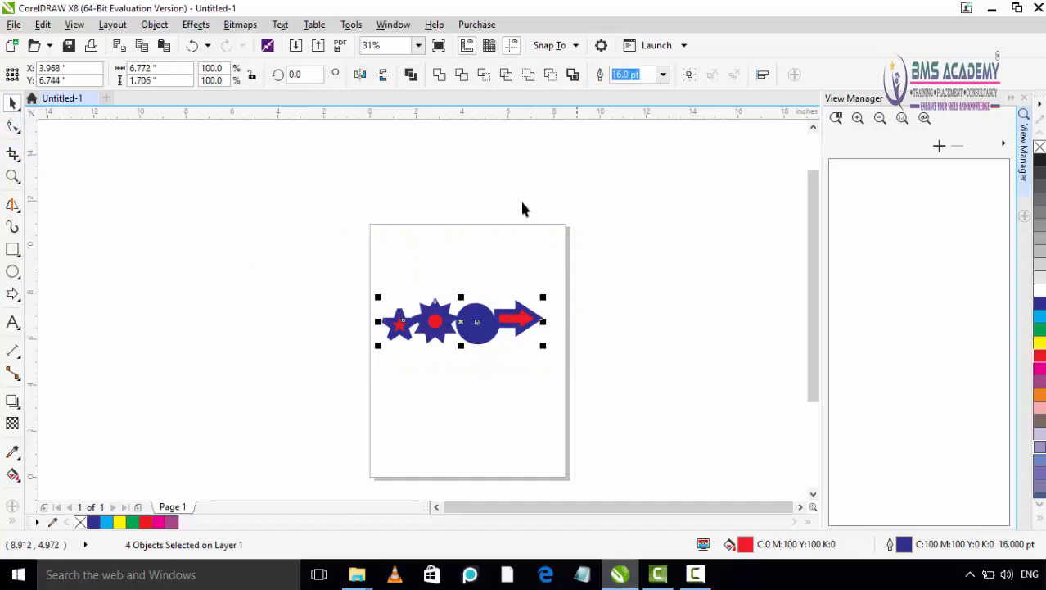
click(383, 29)
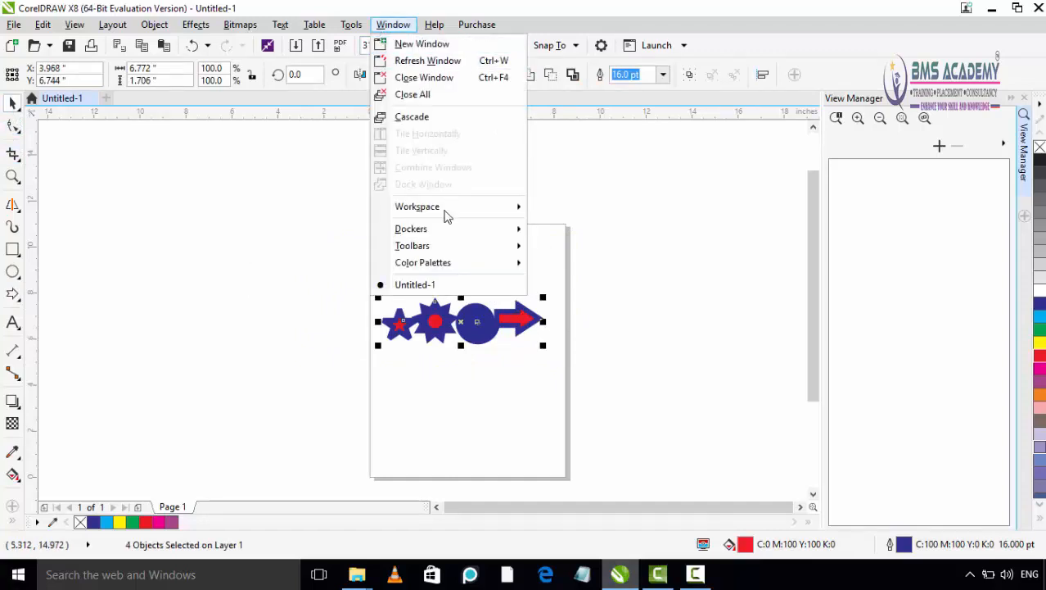
mouse_move(445, 234)
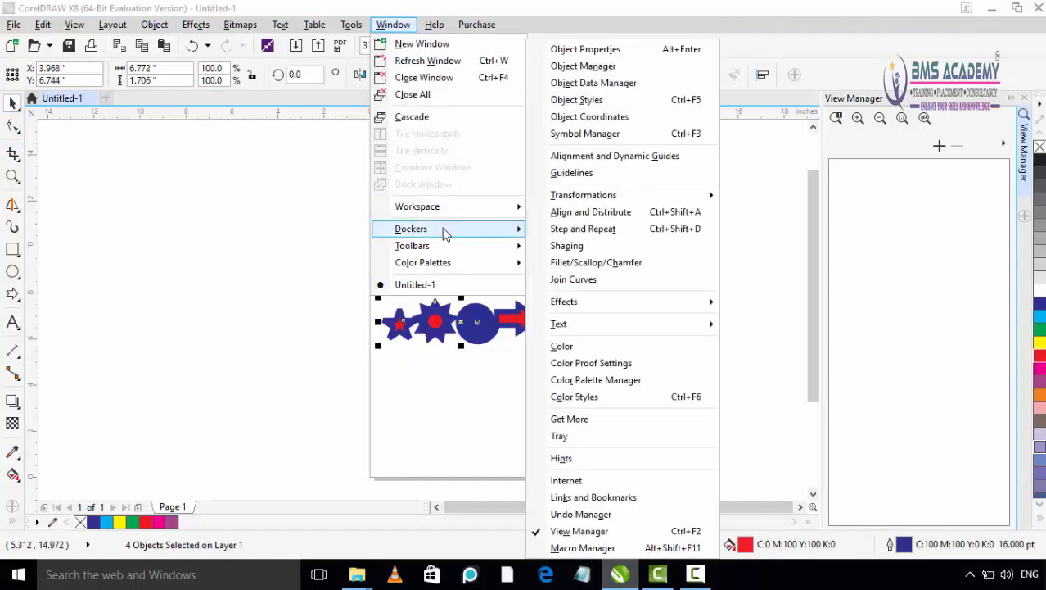
mouse_move(602, 304)
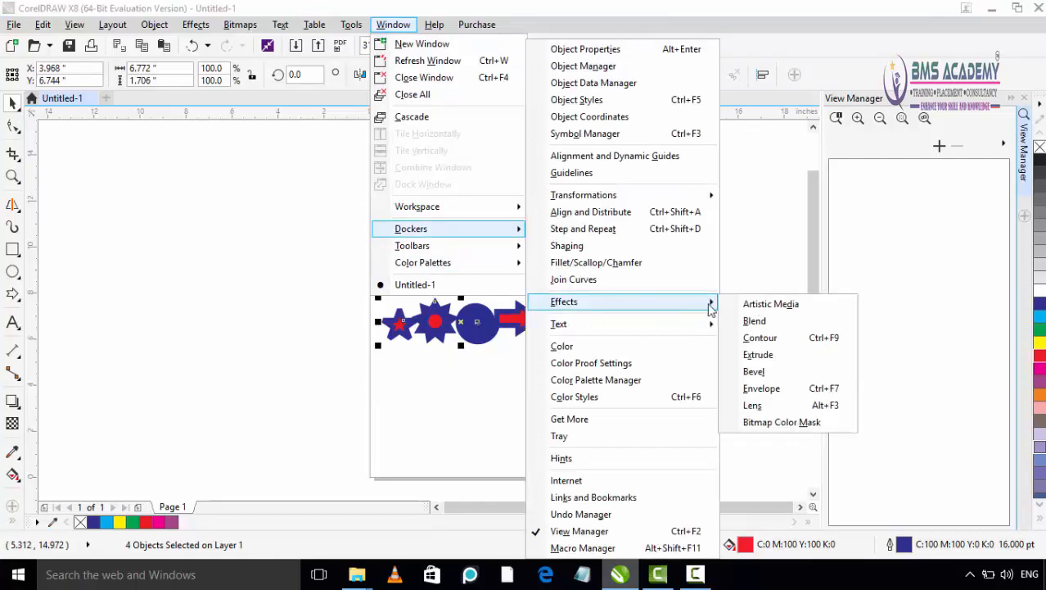
click(768, 304)
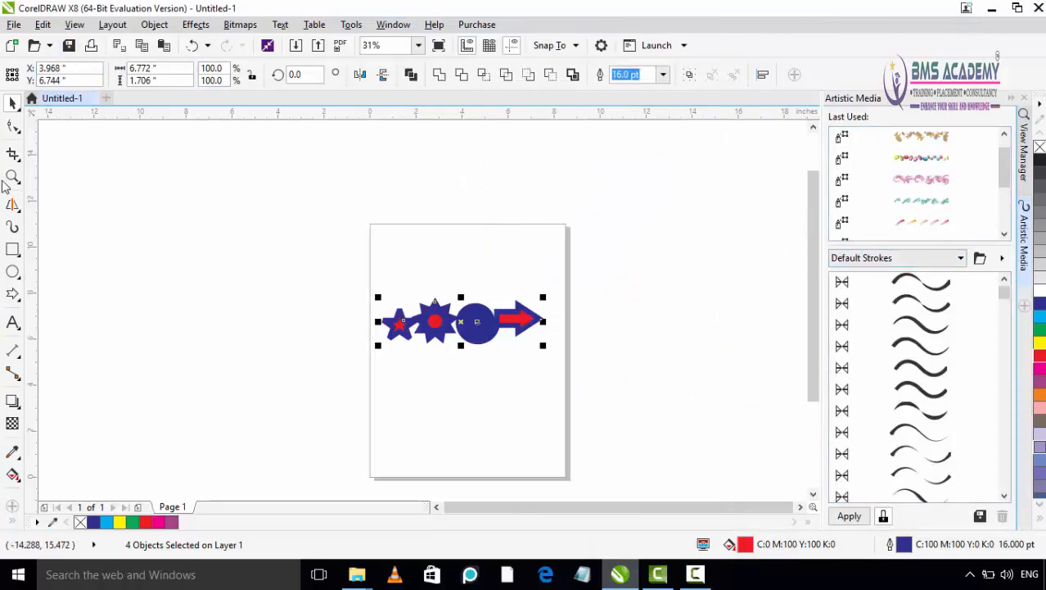
click(13, 230)
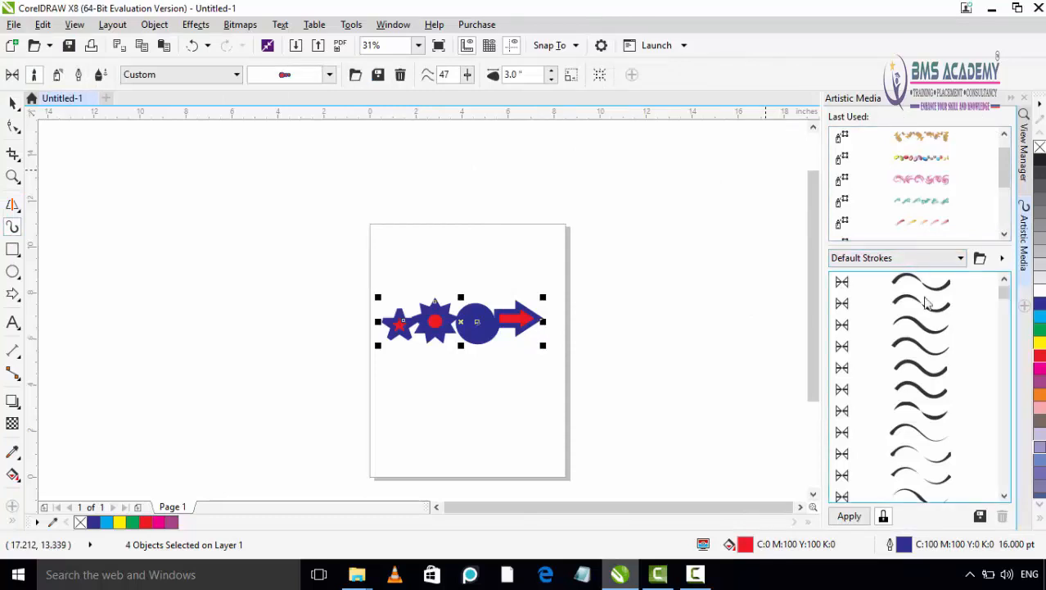
Examine the recently used strokes and the Default Strokes collection in the Artistic Media docker.
click(912, 260)
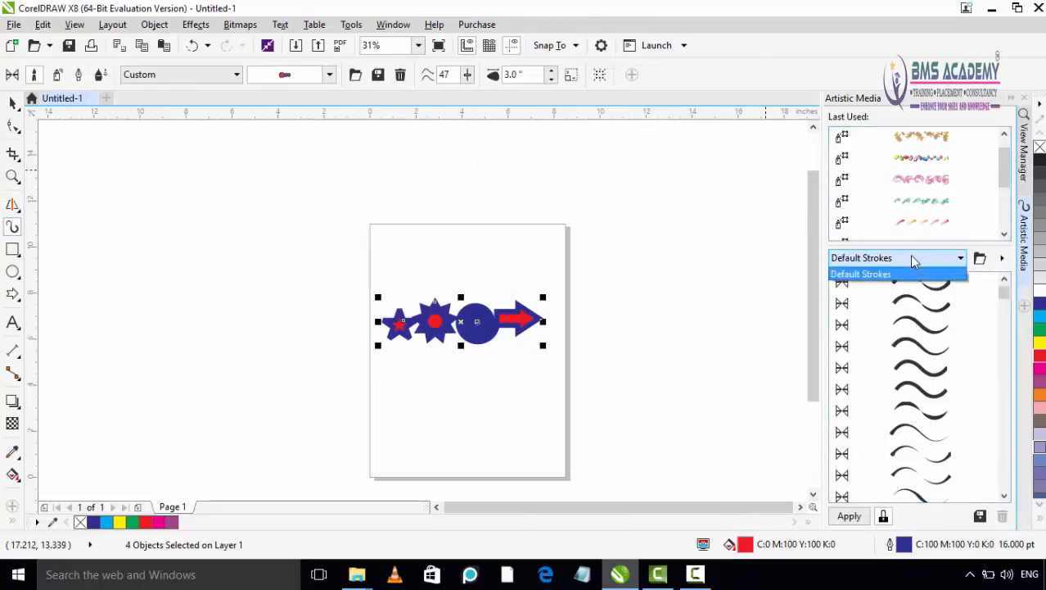
click(911, 259)
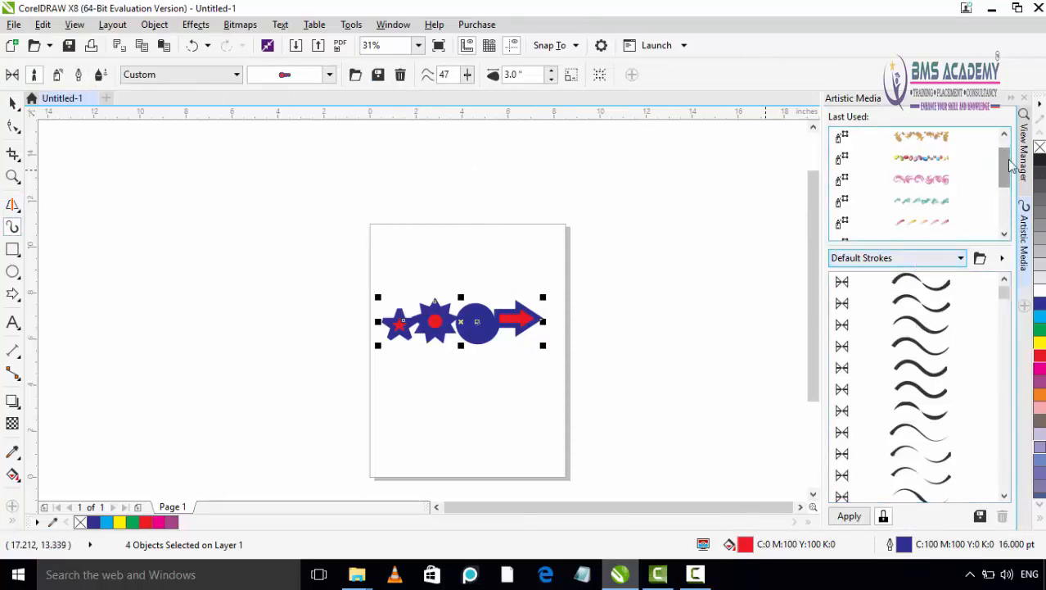
scroll(1009, 146, up, 1)
scroll(1009, 152, down, 3)
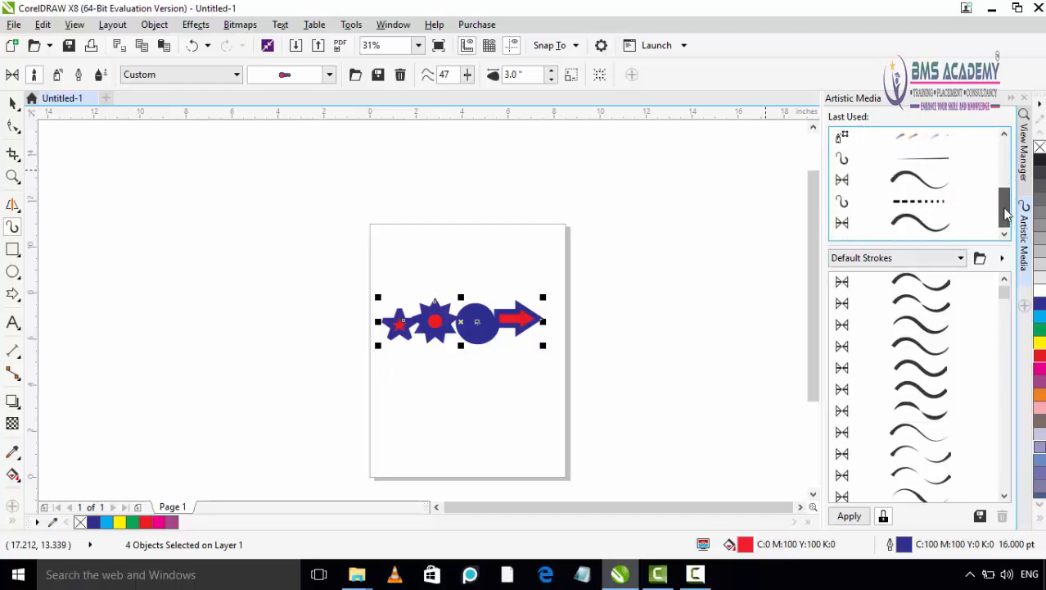
scroll(1009, 154, up, 3)
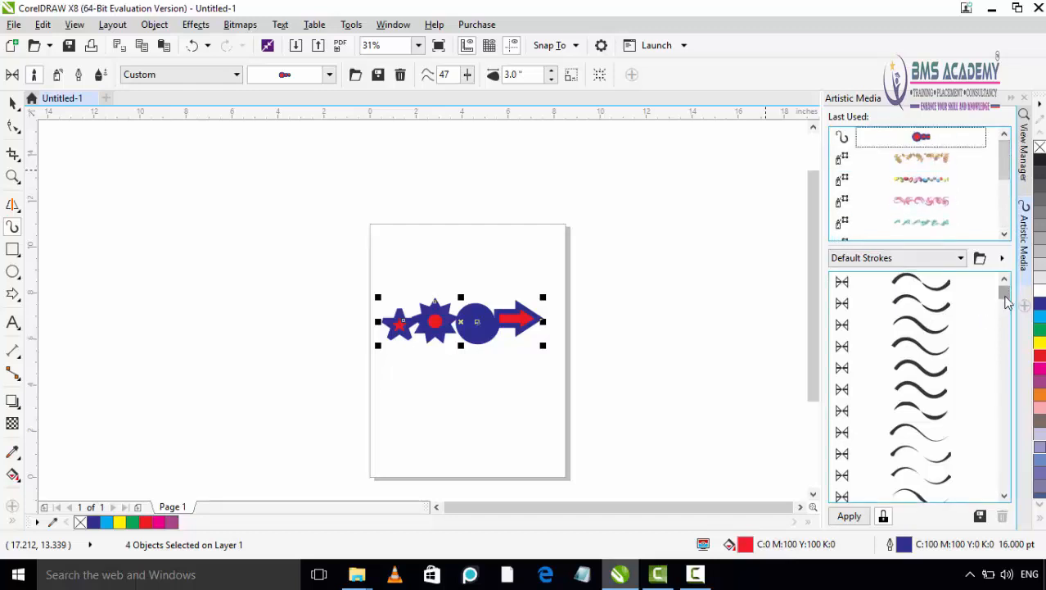
mouse_move(1005, 294)
mouse_down()
mouse_move(1009, 495)
mouse_move(993, 397)
mouse_move(992, 280)
mouse_move(1038, 172)
mouse_up()
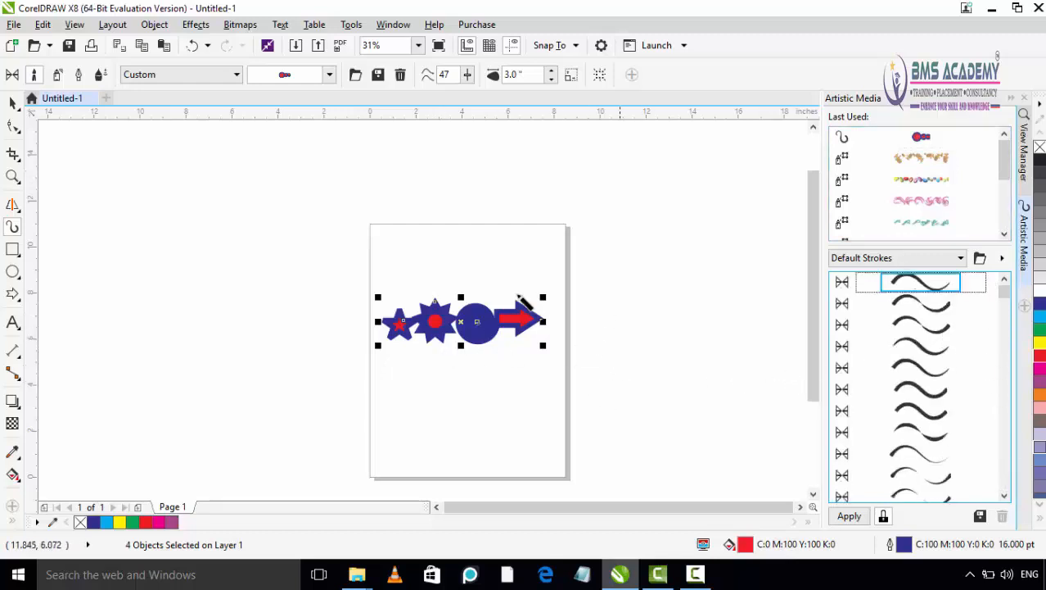
Save the four selected shapes as a new Object Sprayer stroke named MYSTROKE in the CustomMediaStrokes folder.
click(980, 517)
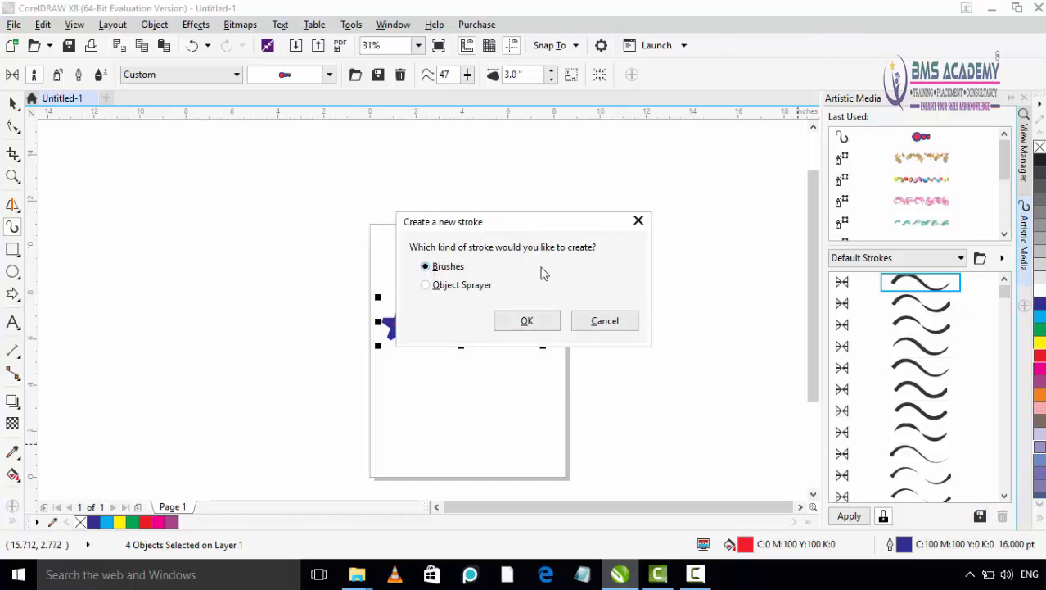
click(524, 324)
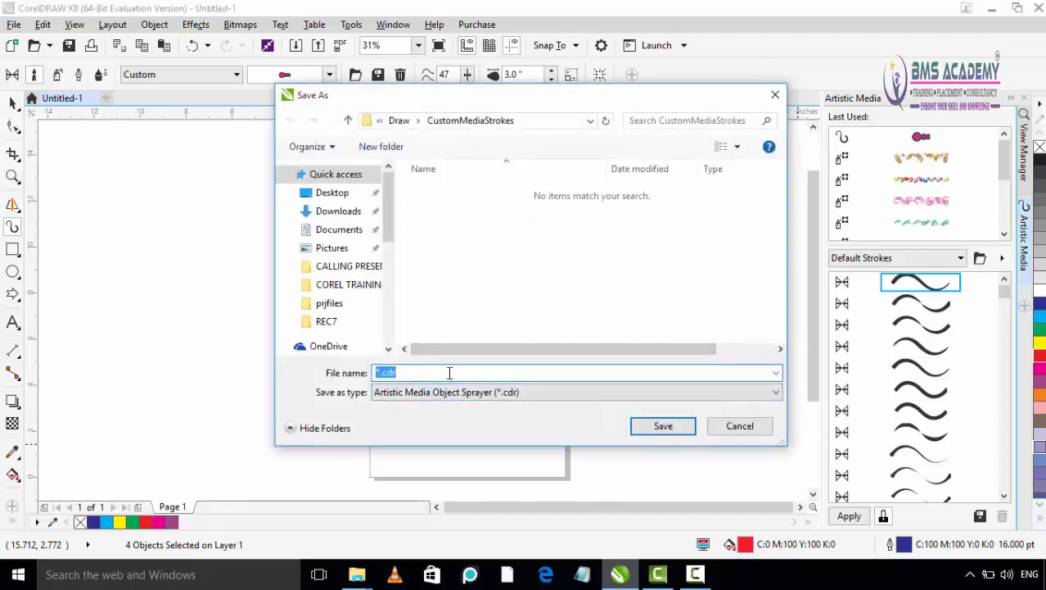
text(MYSTROKE)
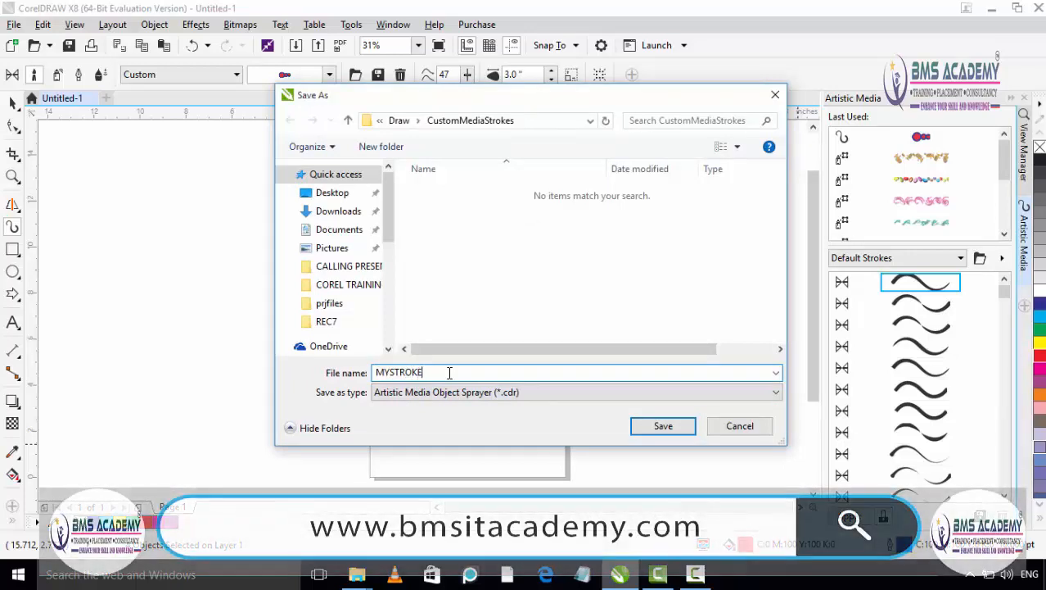
click(644, 433)
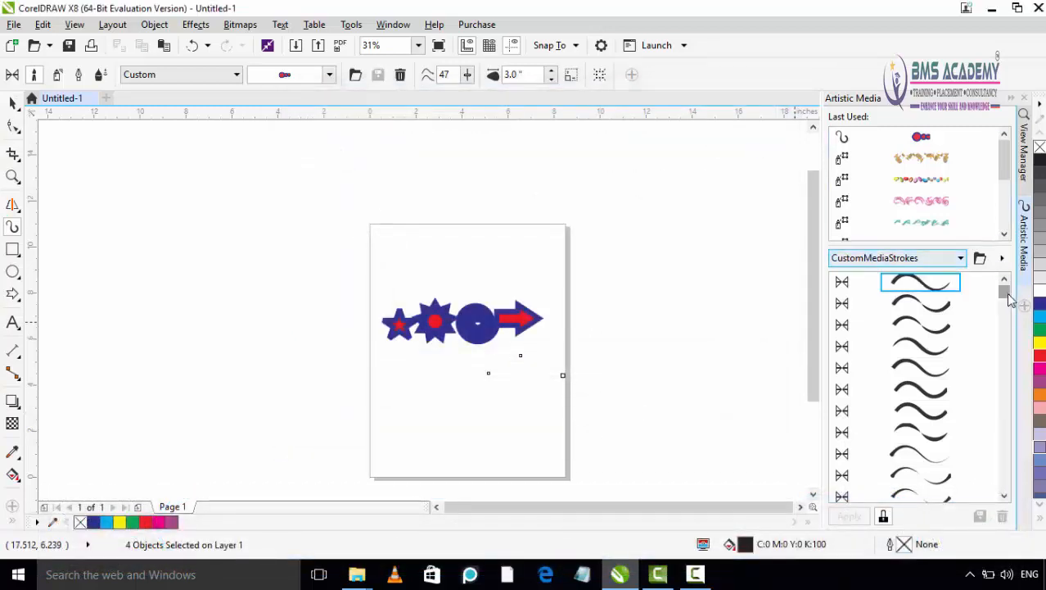
Choose the star-and-arrow sprayer stroke from CustomMediaStrokes and paint one long stroke above the original shapes and two below them.
drag(1007, 290, 1006, 455)
click(1004, 497)
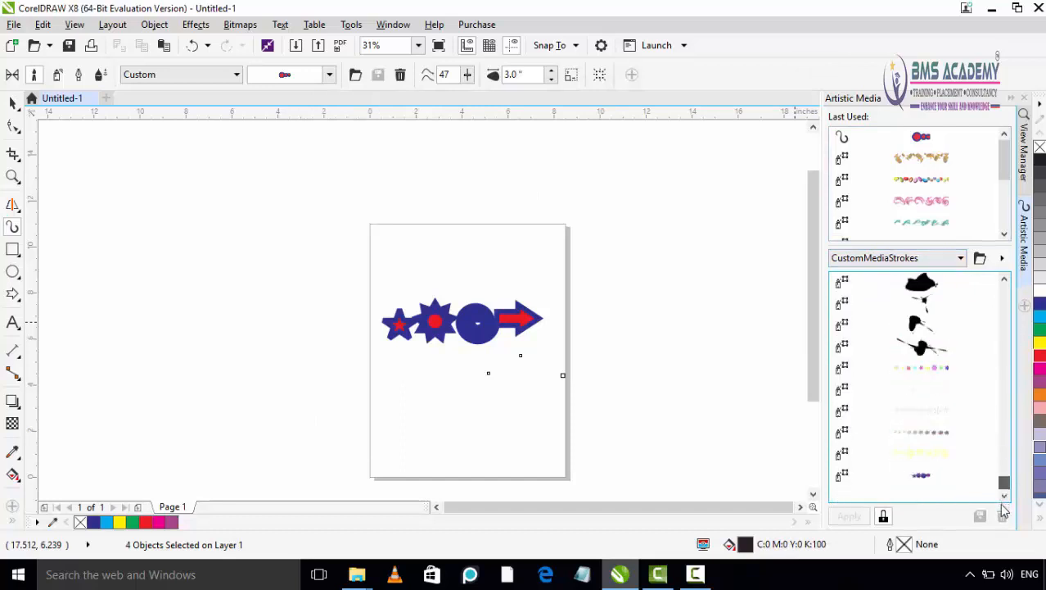
click(931, 483)
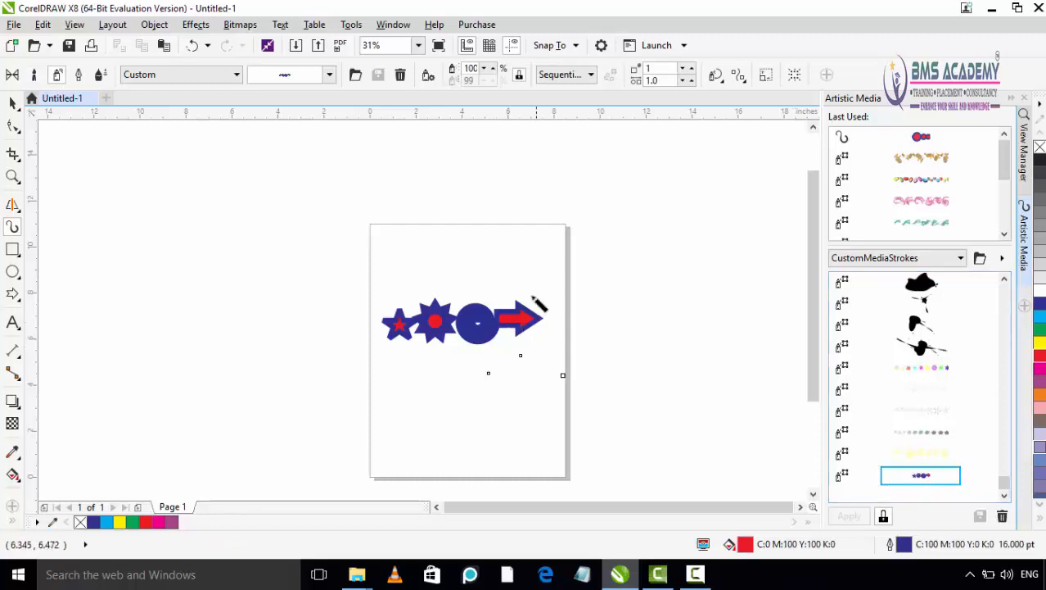
mouse_move(287, 231)
mouse_down()
mouse_move(359, 219)
mouse_move(610, 236)
mouse_up()
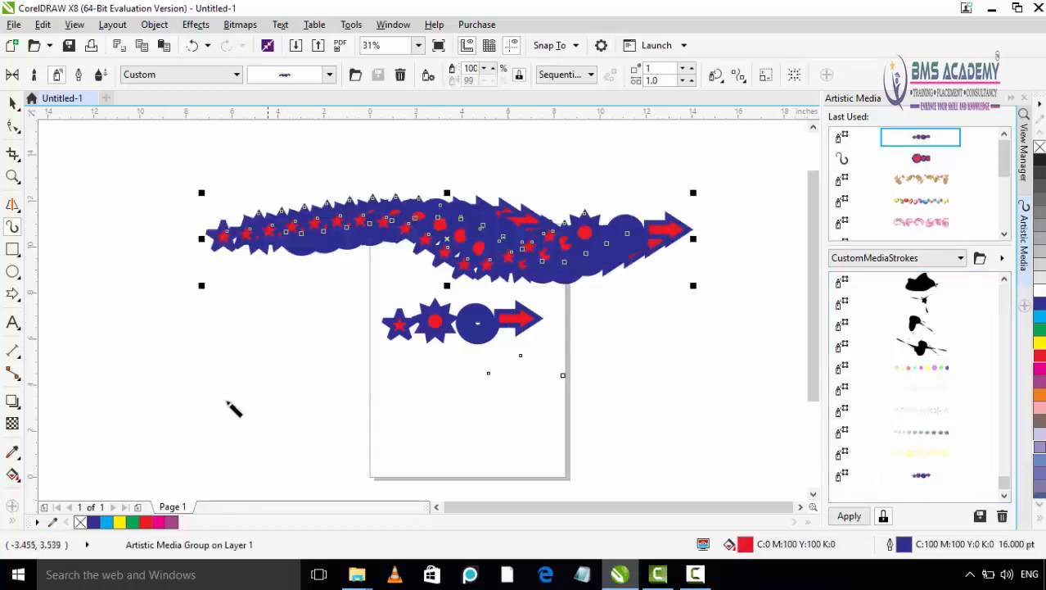
drag(193, 410, 666, 452)
drag(42, 359, 737, 352)
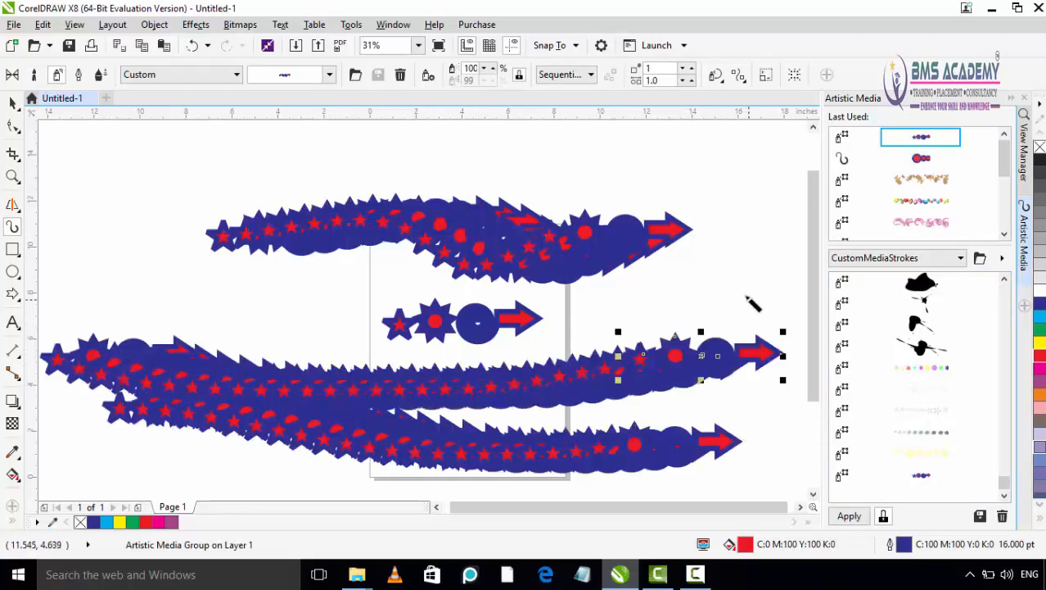
Paint another long, gently curved sprayer stroke above all the existing ones and clear the selection.
scroll(705, 305, down, 2)
scroll(706, 311, down, 1)
scroll(712, 315, up, 1)
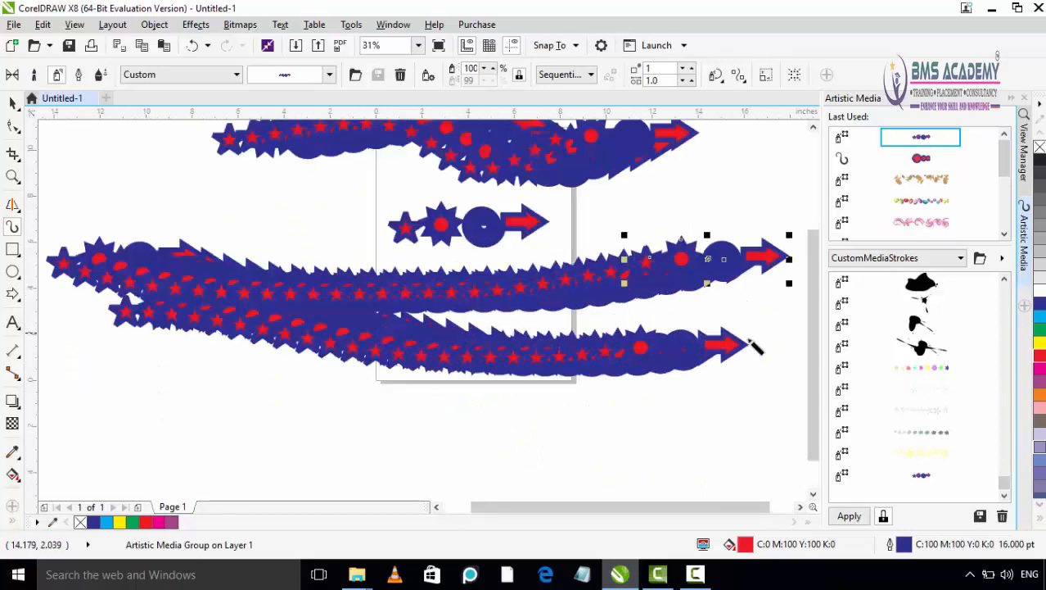
scroll(719, 320, down, 1)
mouse_move(270, 162)
mouse_down()
mouse_move(375, 151)
mouse_move(764, 164)
mouse_move(782, 152)
mouse_up()
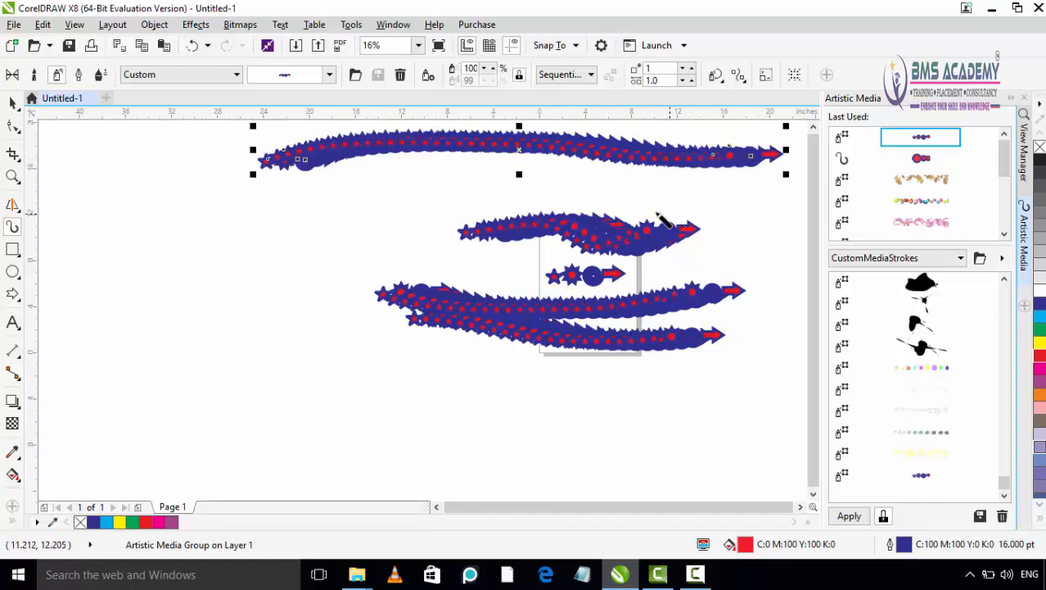
click(348, 323)
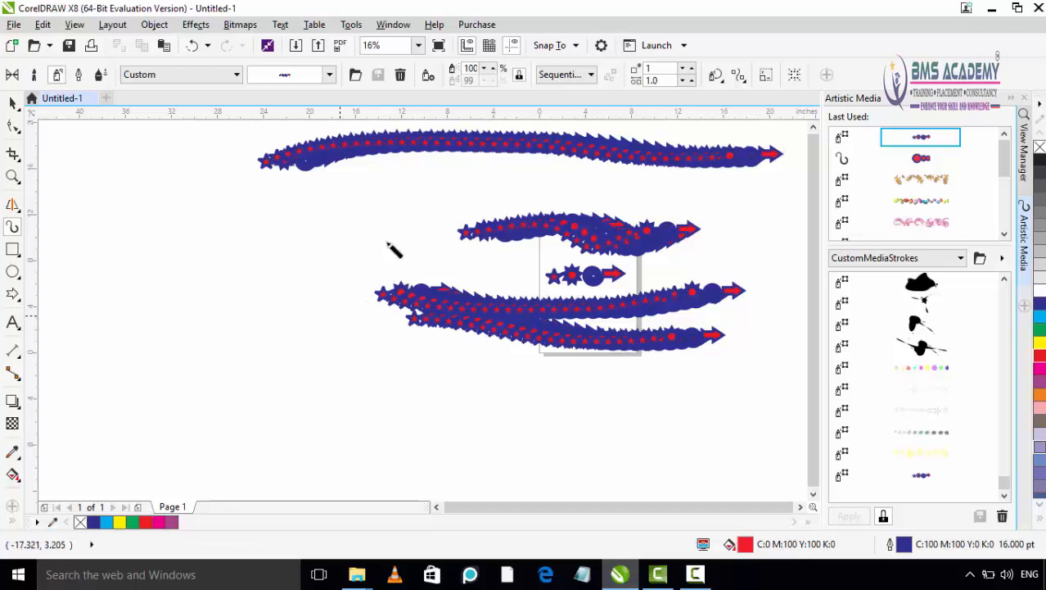
Delete the star-and-arrow spray pattern from the Custom category and check the category's remaining strokes.
click(328, 75)
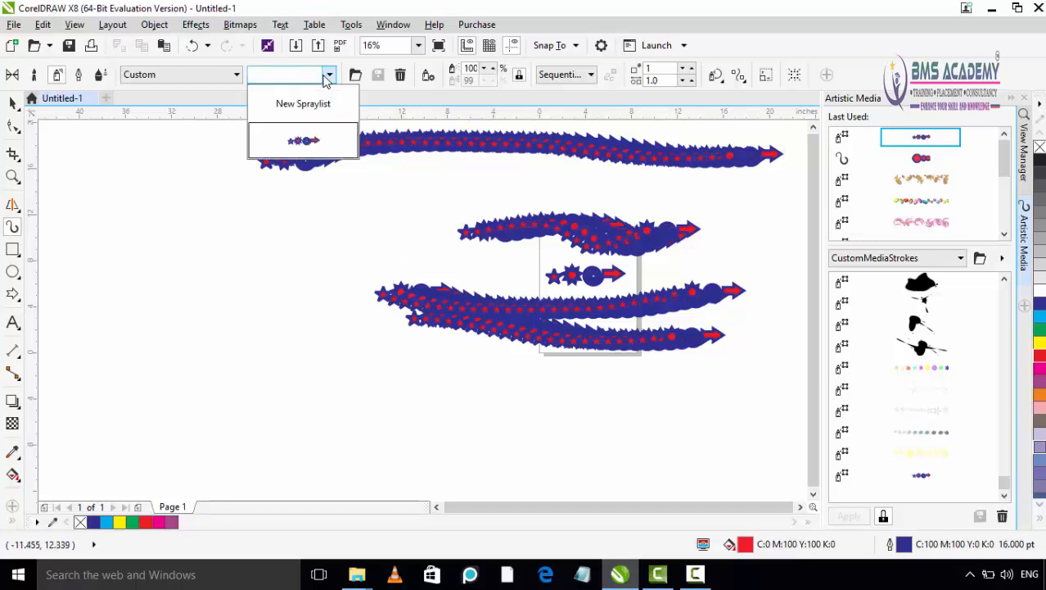
mouse_move(304, 143)
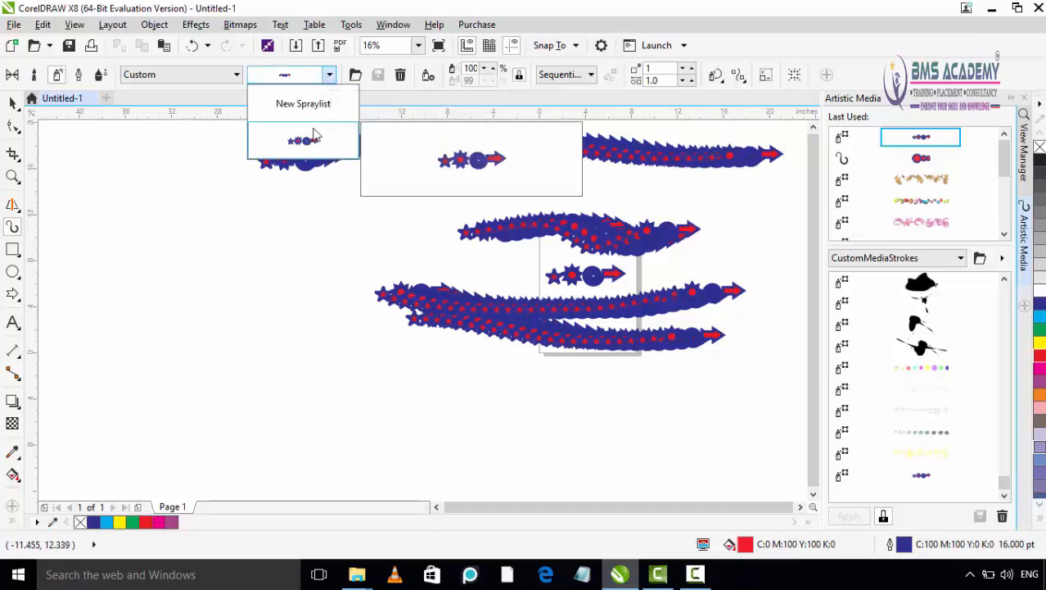
click(304, 144)
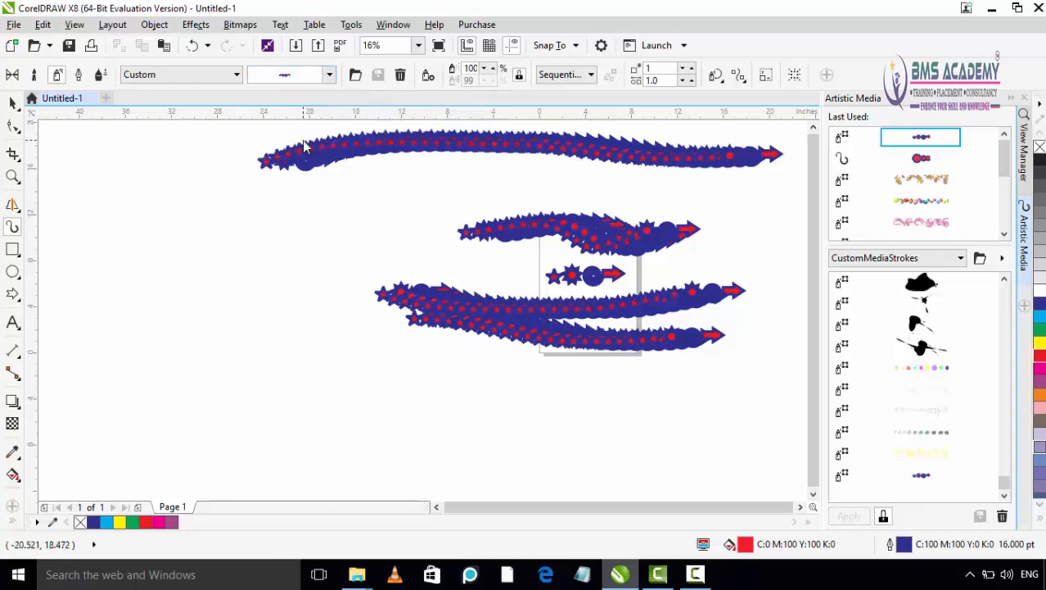
click(400, 75)
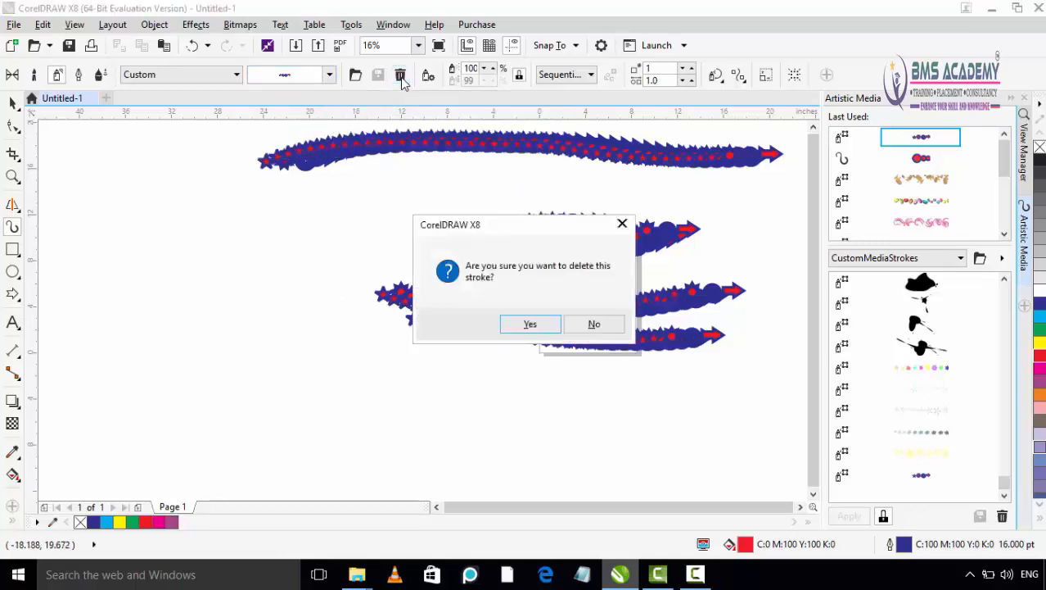
click(544, 323)
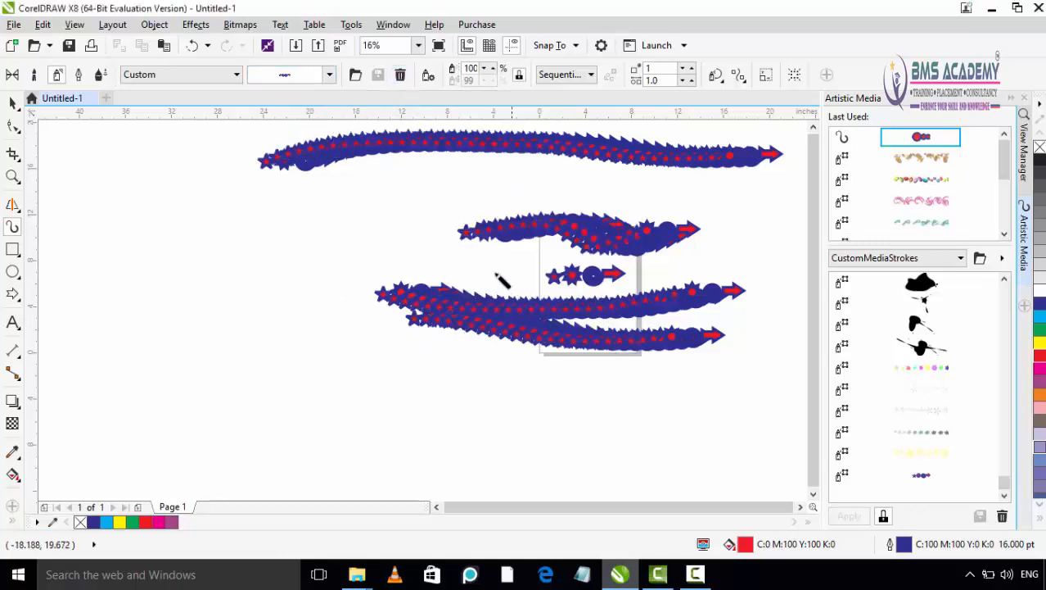
click(307, 75)
click(307, 75)
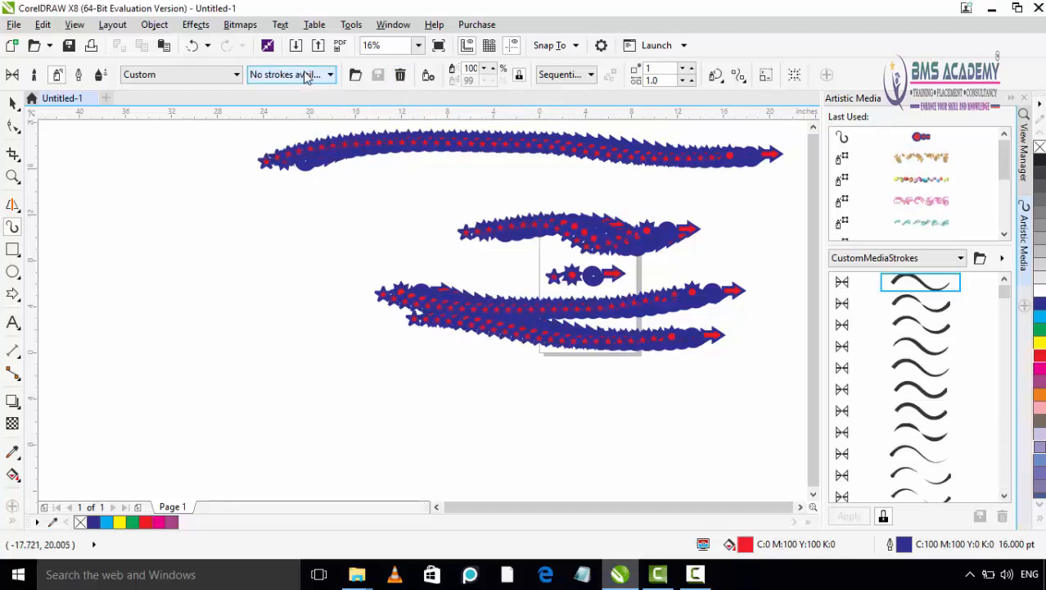